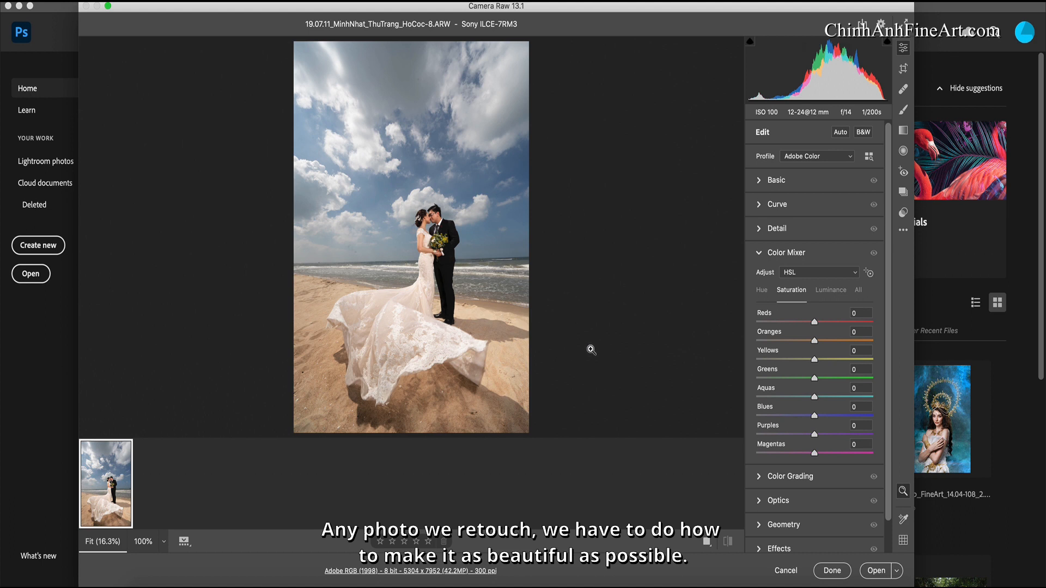
- Open the raw beach wedding photo for editing and apply the White balance color cast reduction three times
left_click(873, 571)
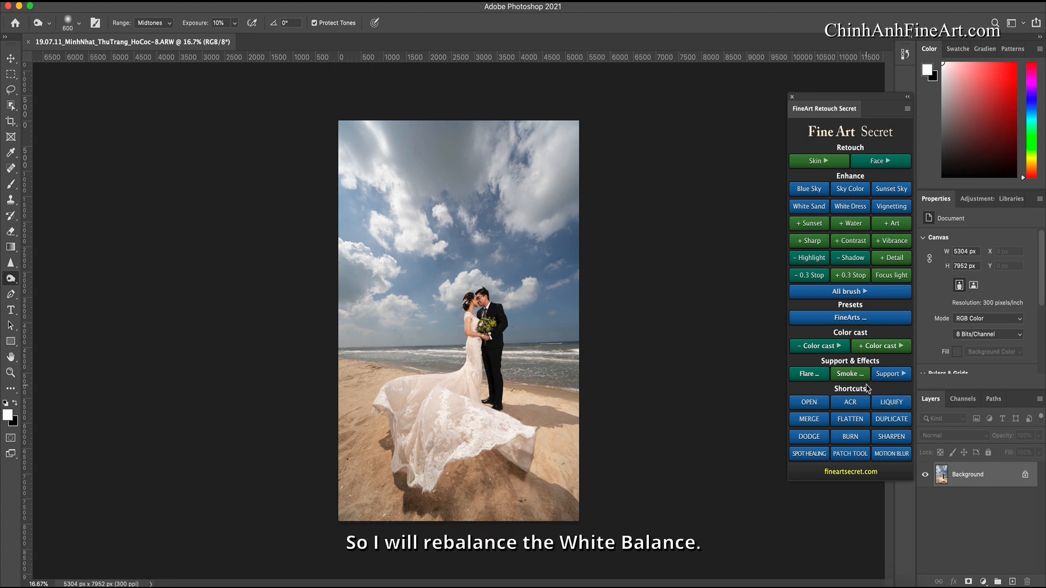
left_click(811, 349)
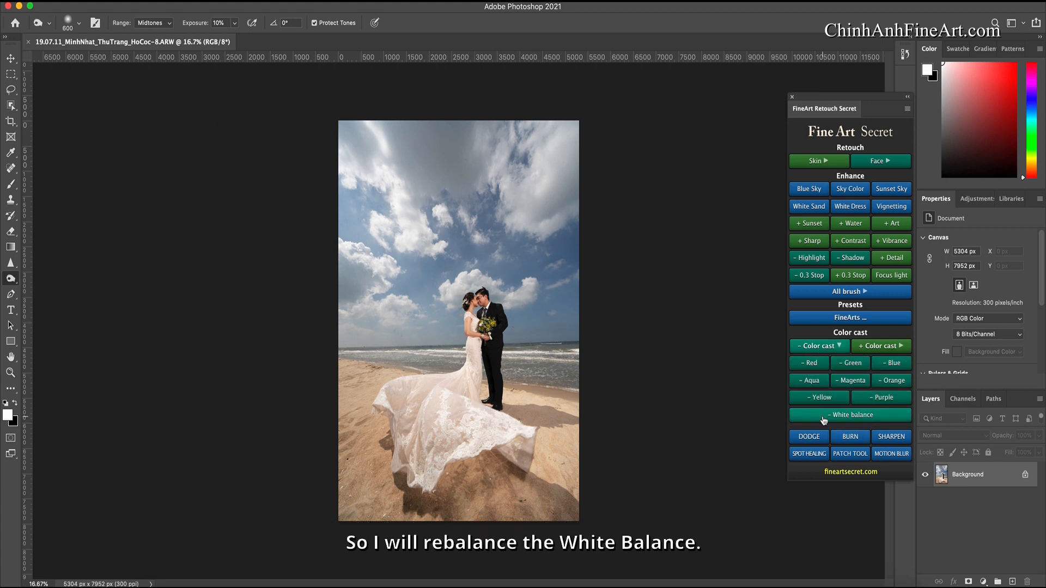
left_click(823, 416)
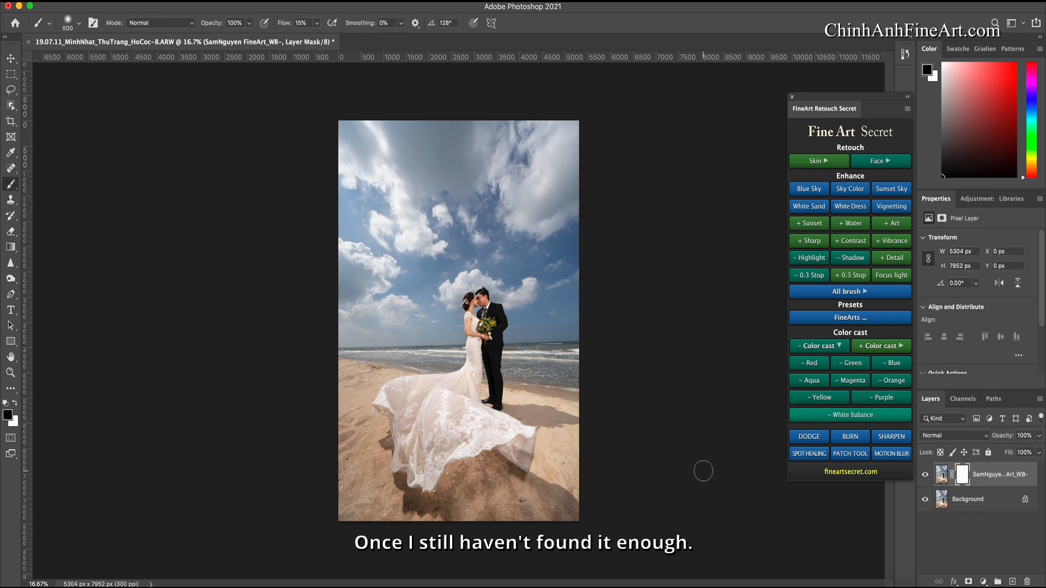
key("super+equal")
key("super+equal")
key("super+equal")
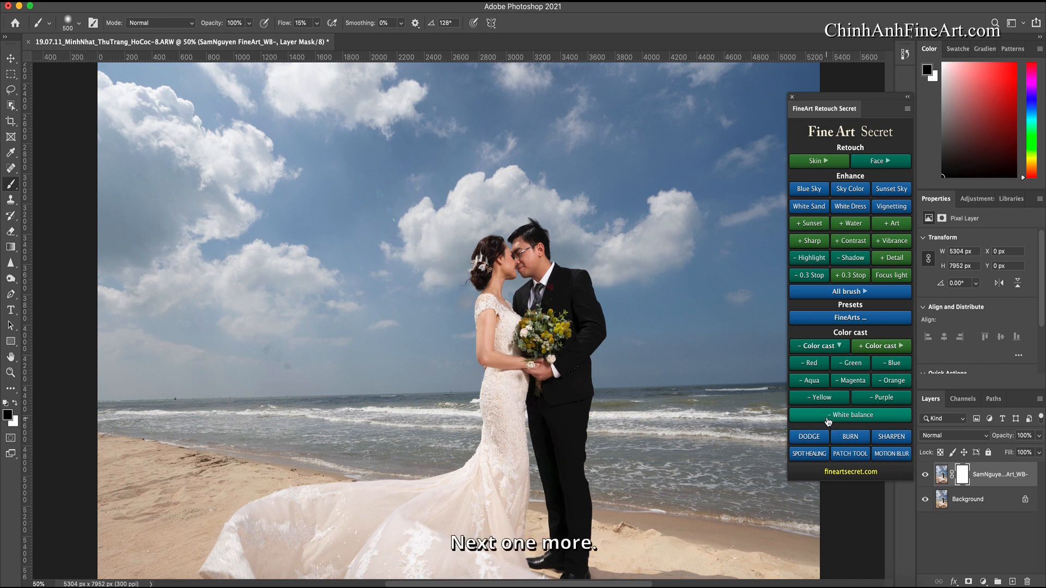
left_click(827, 419)
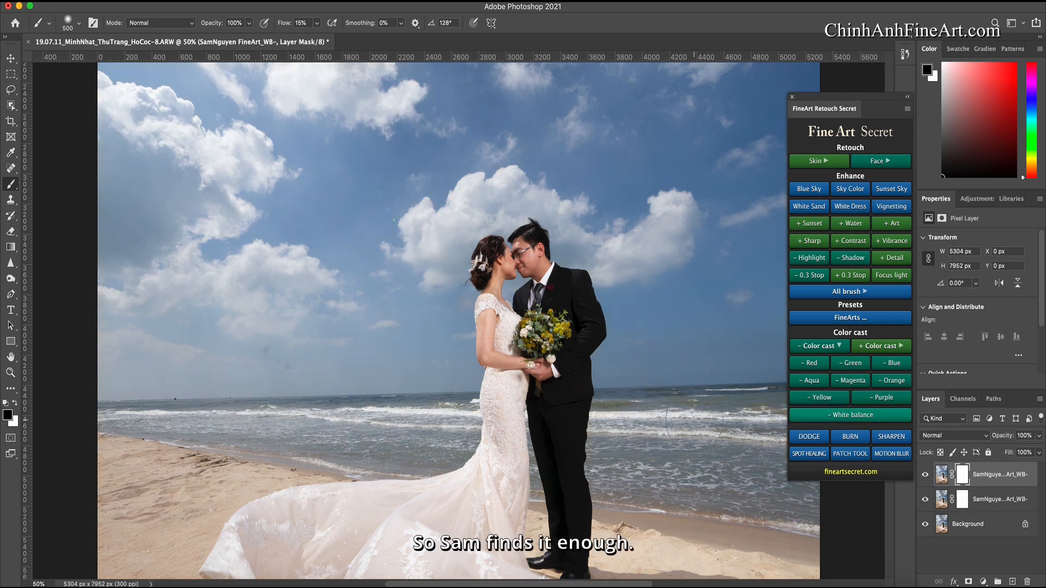
left_click(849, 418)
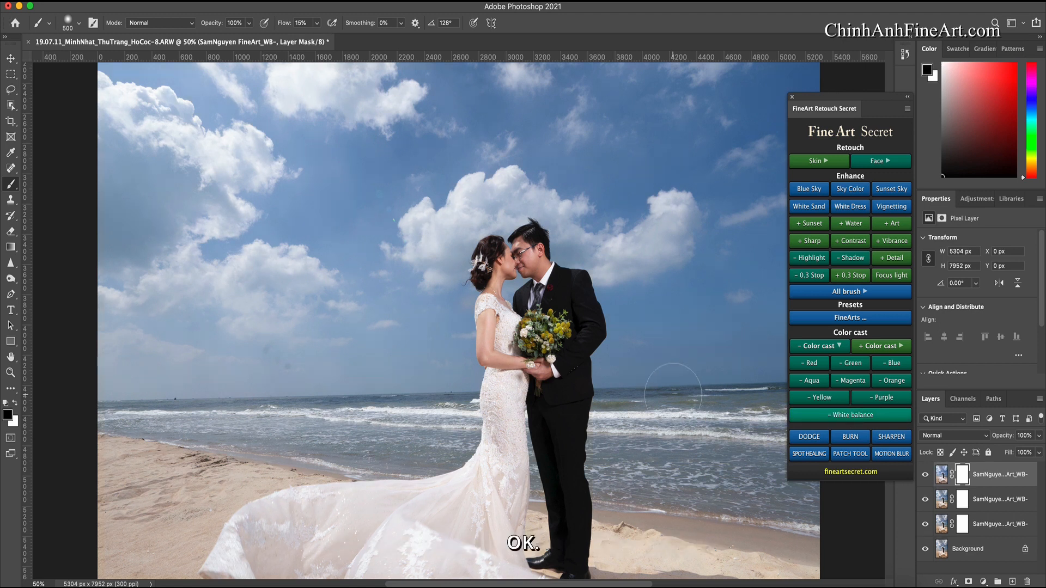
- Group the three white balance layers and compare the photo with the group hidden and shown
key("super+0")
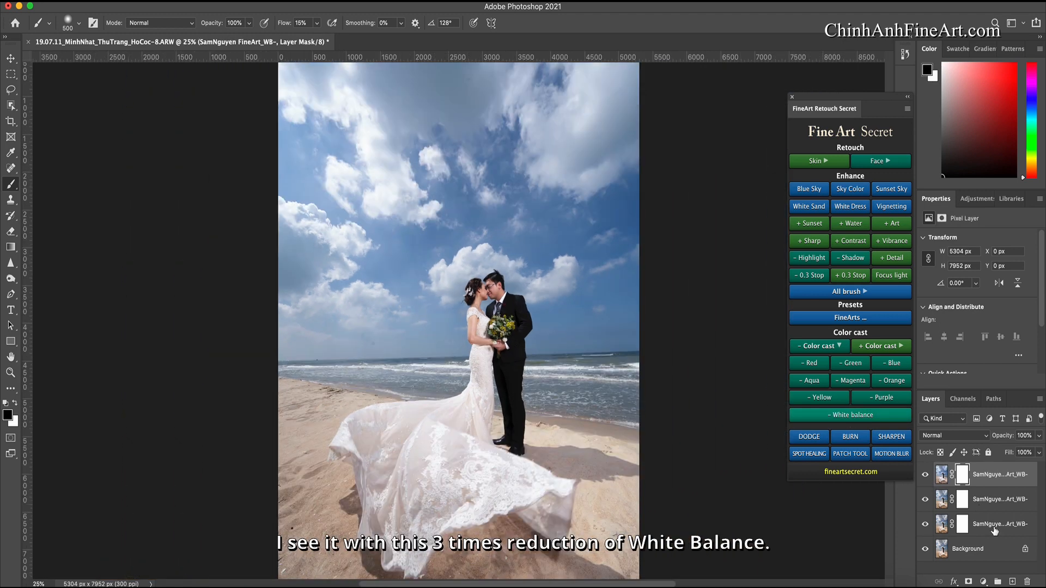
left_click(993, 528)
key("super+g")
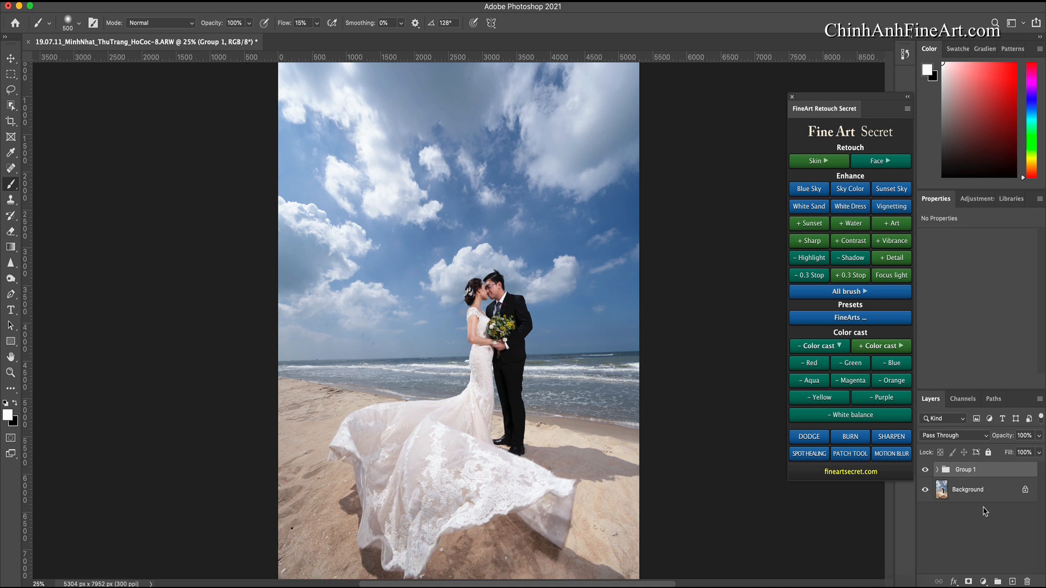
left_click(924, 470)
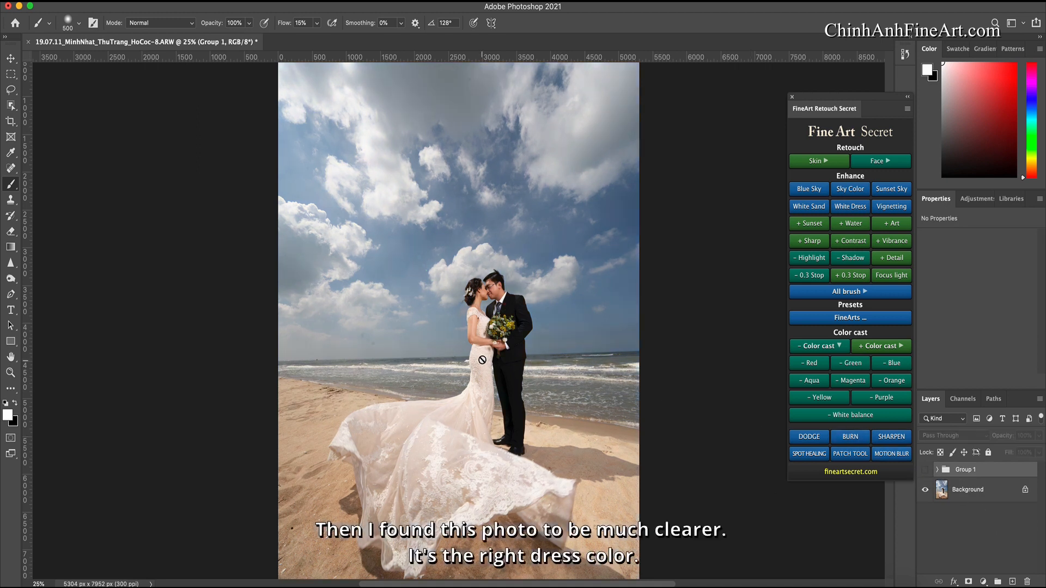
left_click(923, 469)
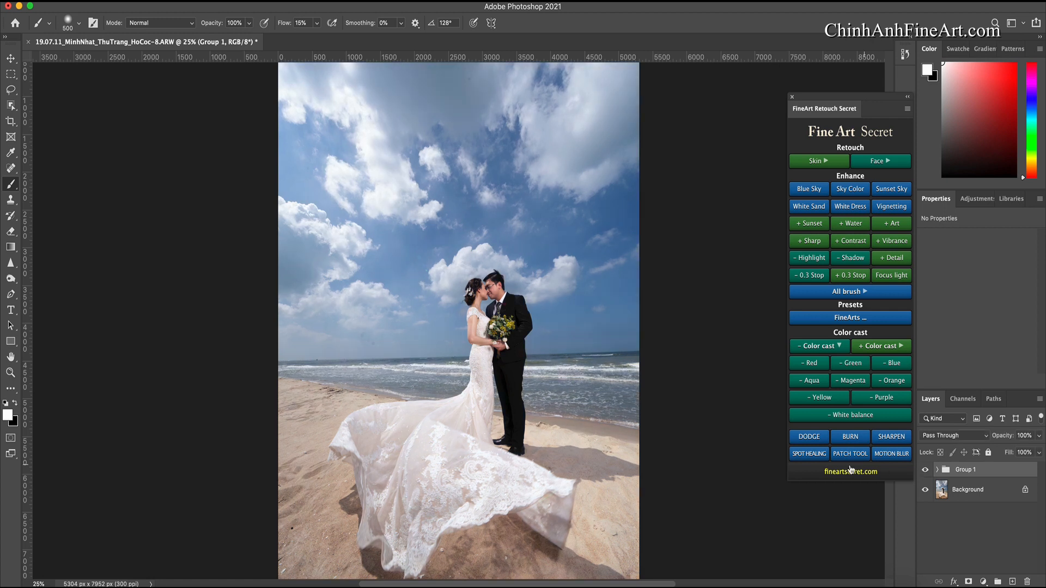
key("super+1")
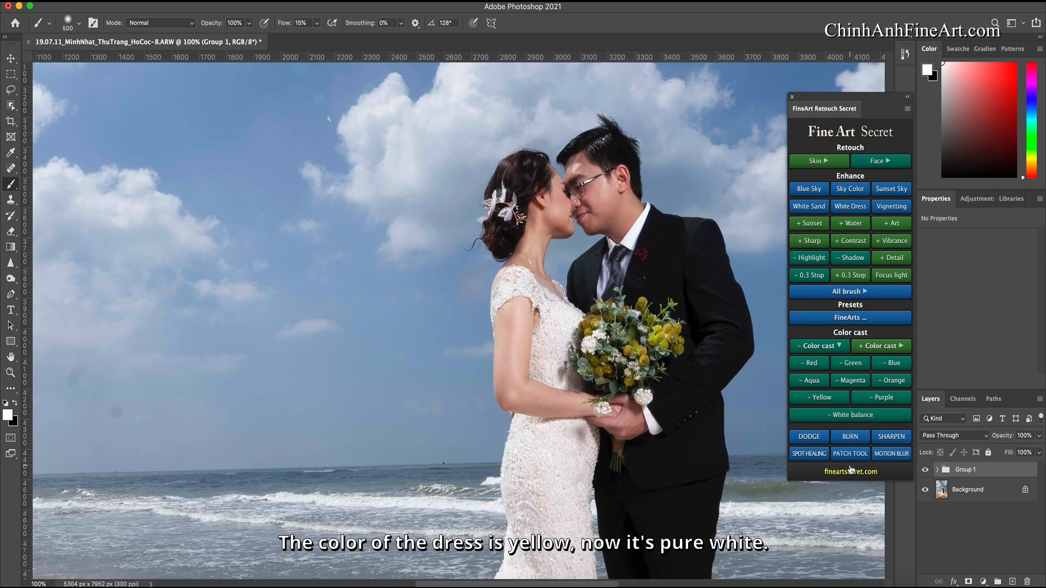
left_click(924, 470)
left_click(925, 470)
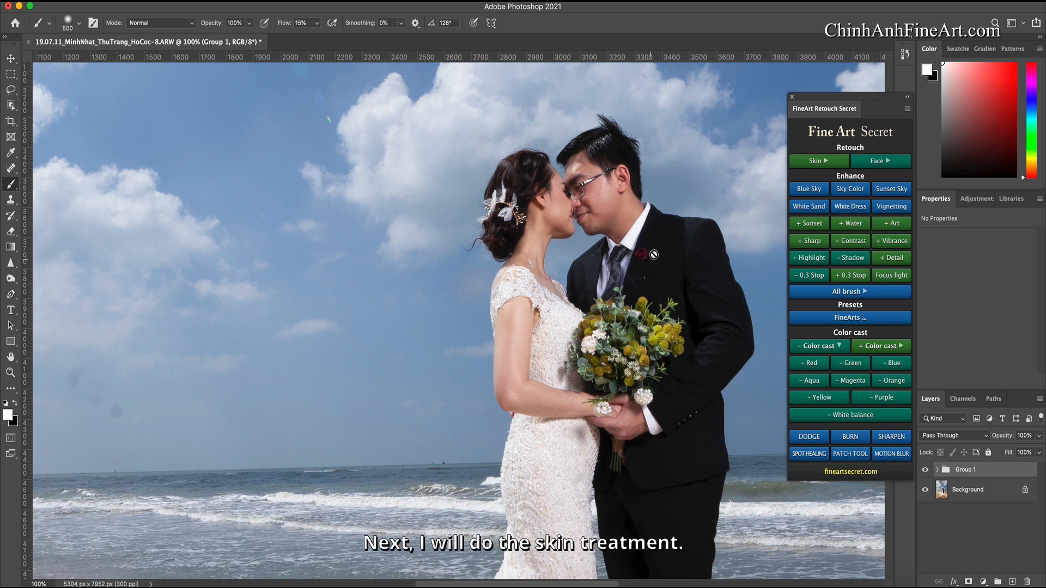
- Apply the White Skin 3 retouch and paint its mask over the couple's skin with a 150 px brush
left_click(822, 163)
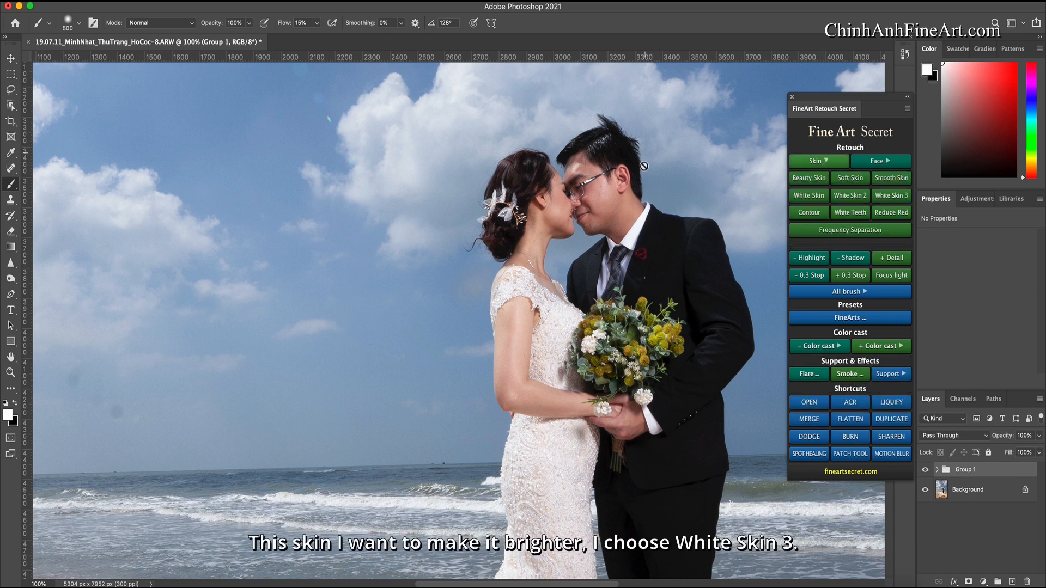
left_click(900, 198)
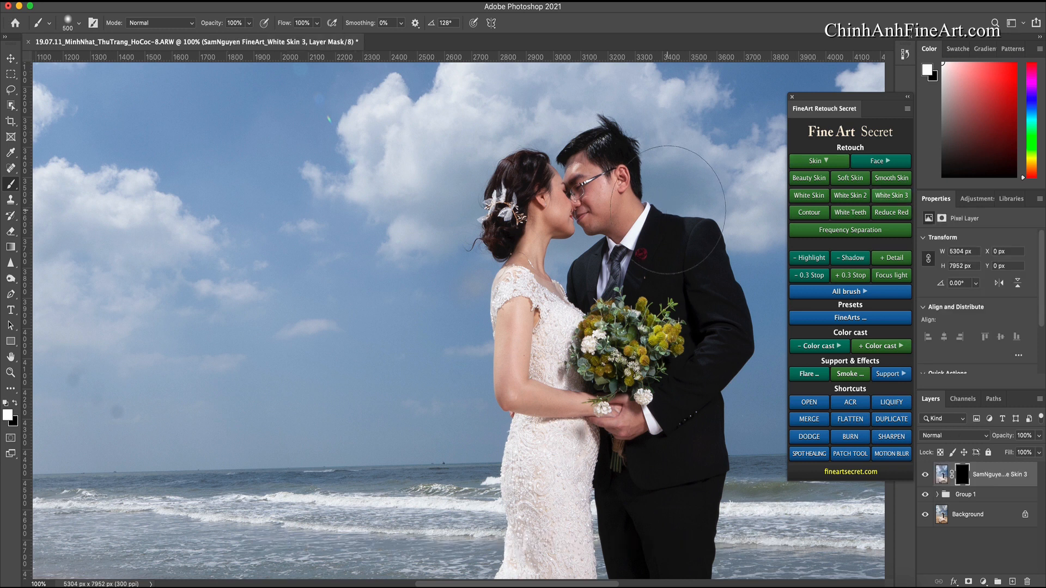
key("bracketleft")
key("bracketleft")
key("bracketleft")
key("bracketleft")
key("bracketleft")
key("bracketleft")
mouse_move(553, 196)
left_mouse_down()
mouse_move(517, 327)
mouse_move(544, 403)
mouse_move(605, 422)
left_mouse_up()
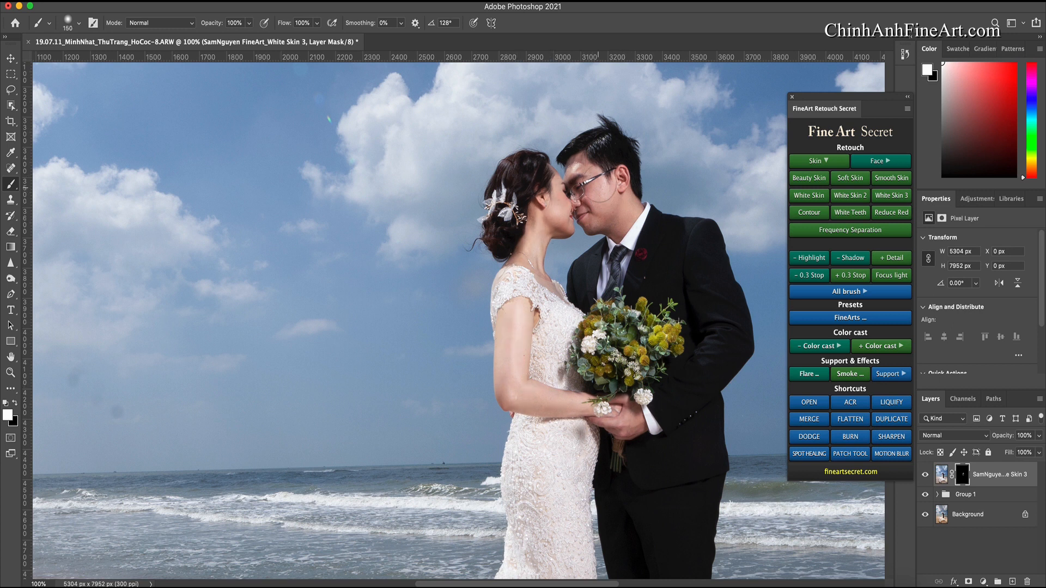
- Merge the result into a new layer and run Beauty Skin with the face ellipse fitted over the couple's heads and upper bodies
left_click(805, 420)
left_click(814, 161)
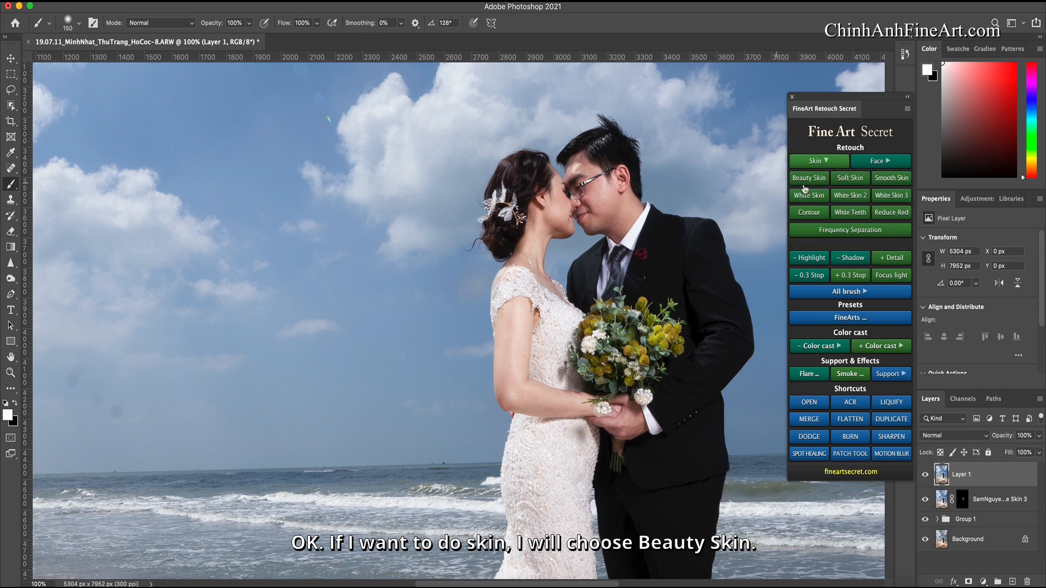
left_click(817, 180)
left_click(490, 354)
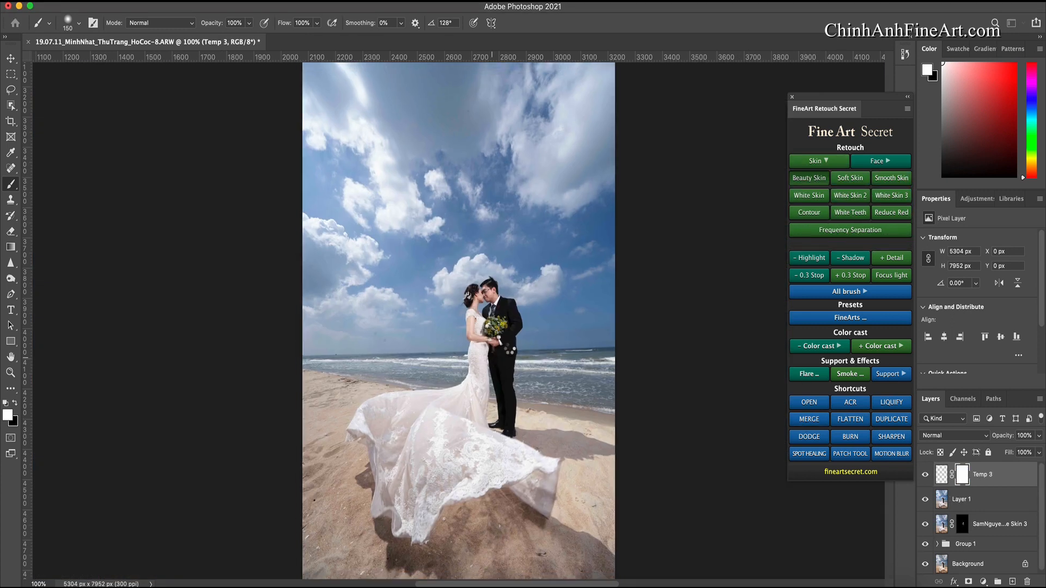
left_click_drag(376, 451, 459, 319)
left_click_drag(487, 238, 475, 294)
left_click_drag(530, 376, 511, 346)
left_click_drag(460, 314, 465, 326)
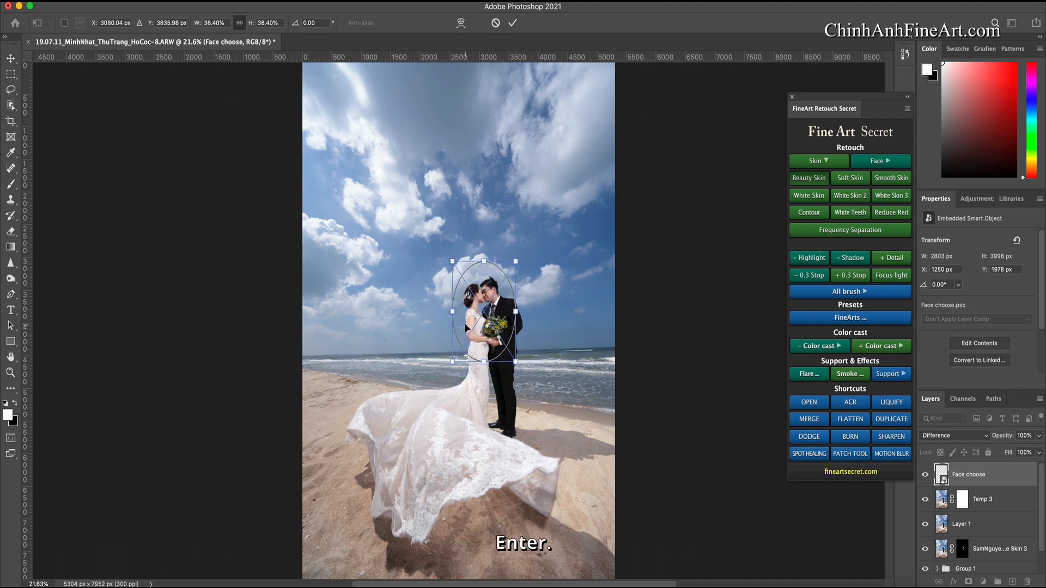
key("Return")
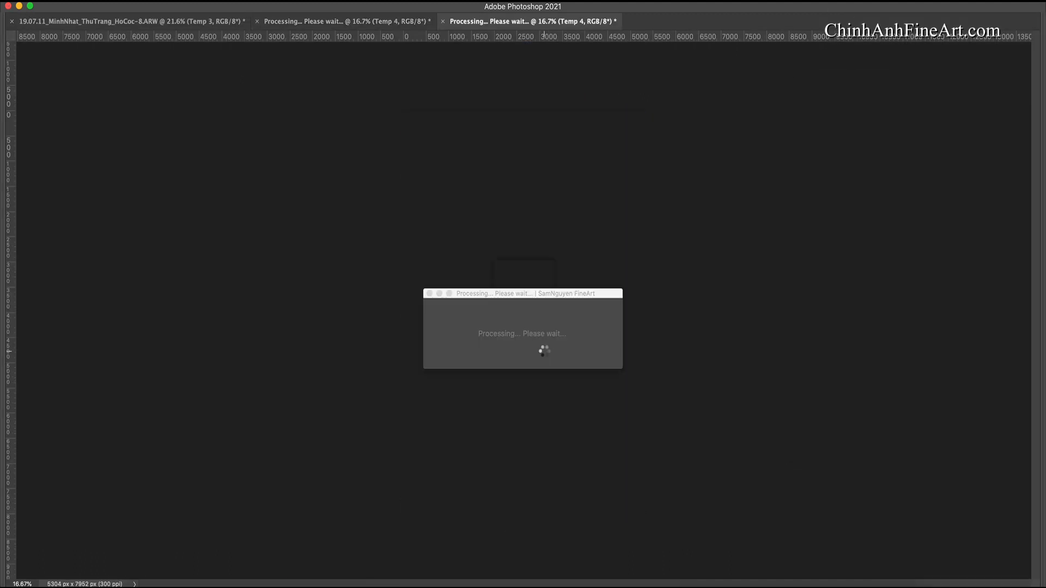
- Paint the smooth skin layer's mask over the couple's exposed skin with a soft brush of about 60 to 80 px
key("super+plus")
key("super+plus")
key("super+plus")
key("super+plus")
key("super+plus")
key("super+plus")
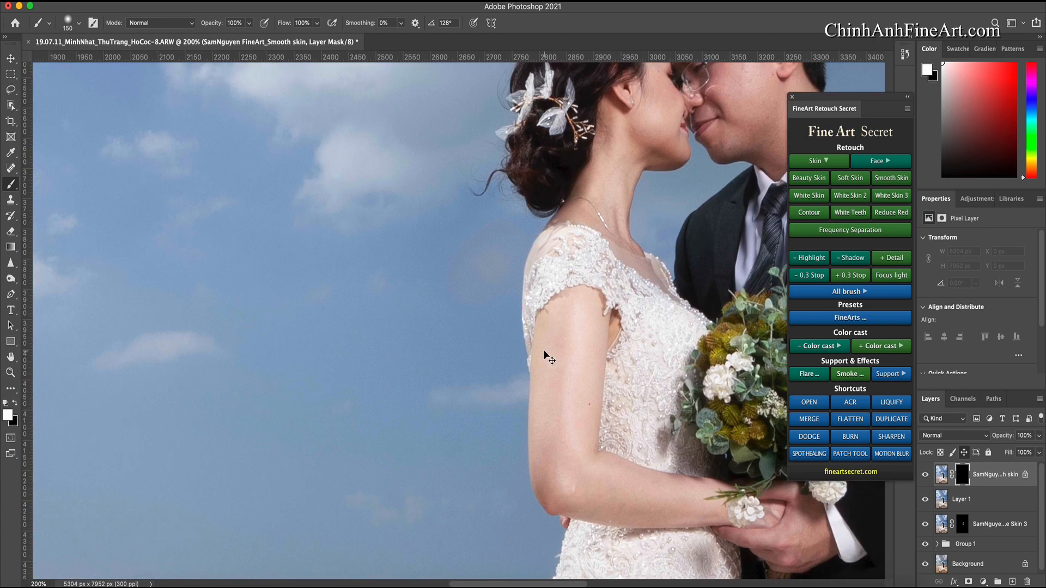
key("super+minus")
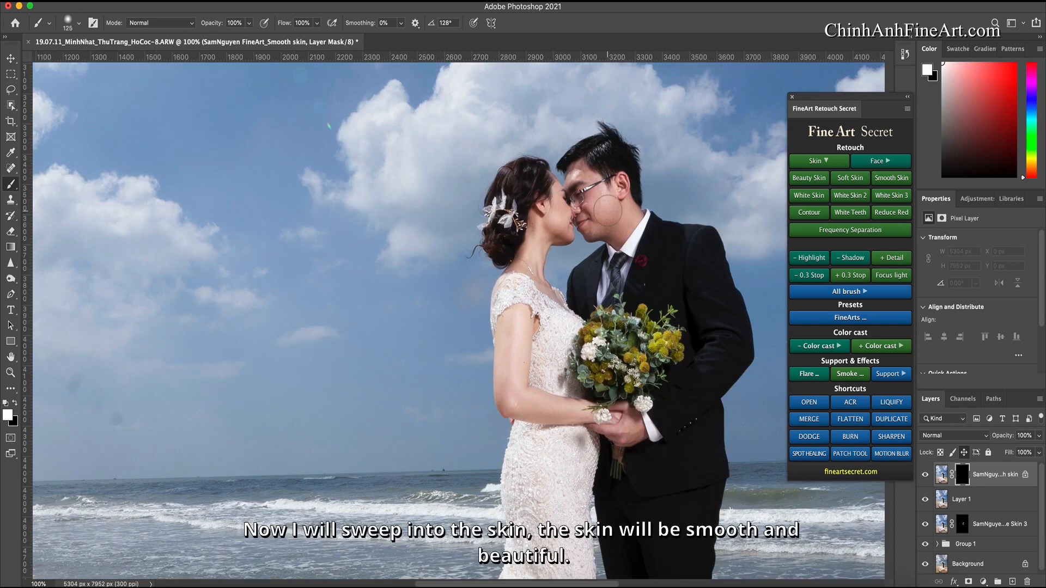
key("bracketleft")
key("bracketleft")
key("bracketleft")
key("bracketleft")
key("bracketleft")
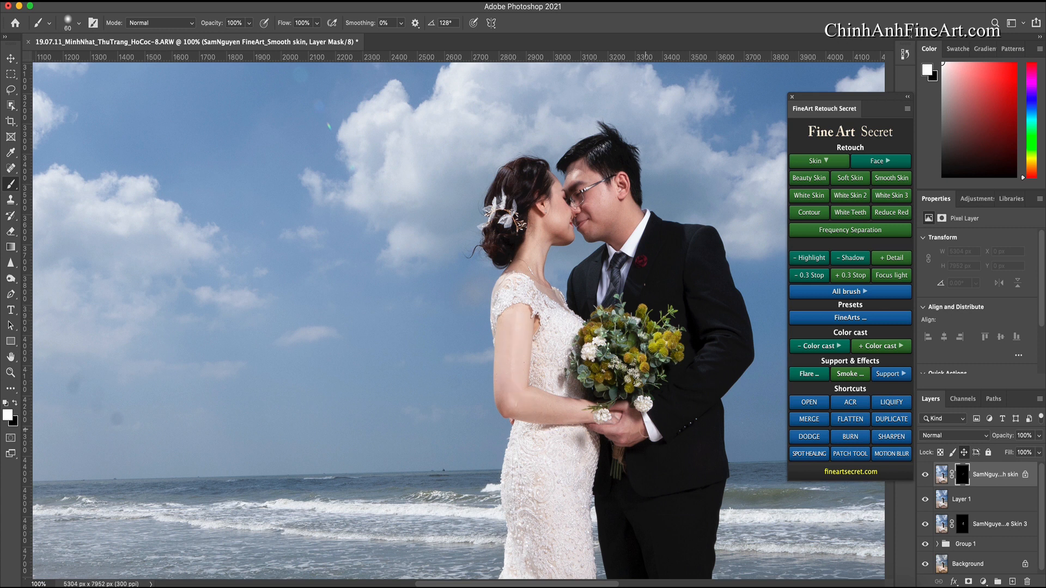
key("bracketleft")
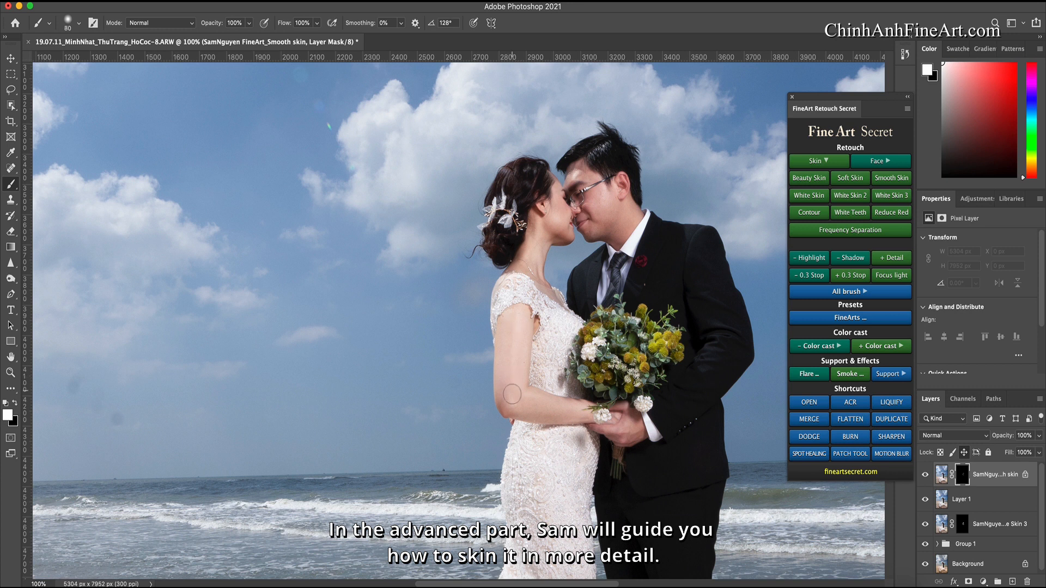
key("bracketright")
key("bracketright")
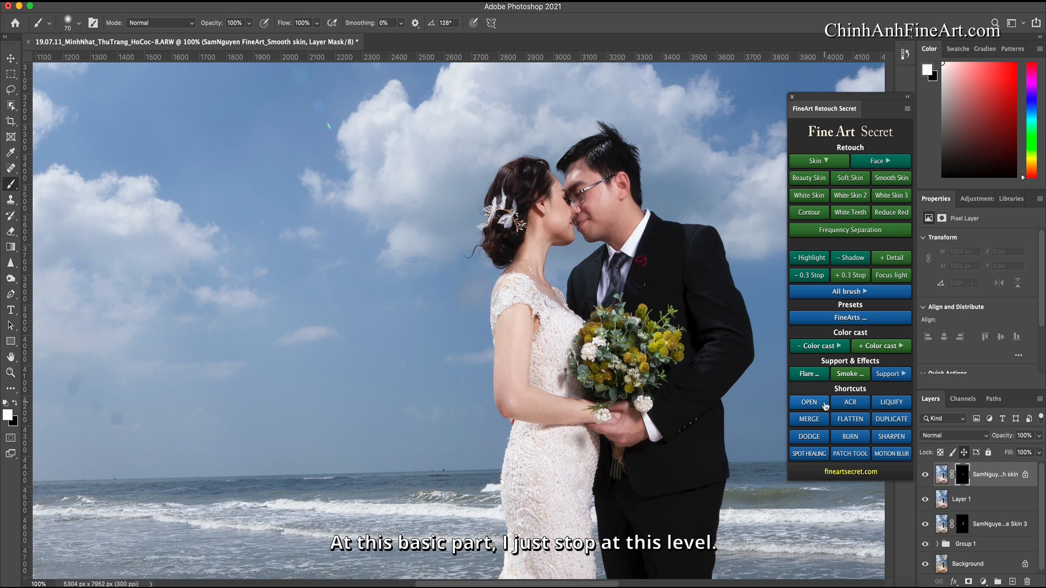
- Merge the retouched result into a new layer and move it up about 1057 px on the canvas
left_click(808, 419)
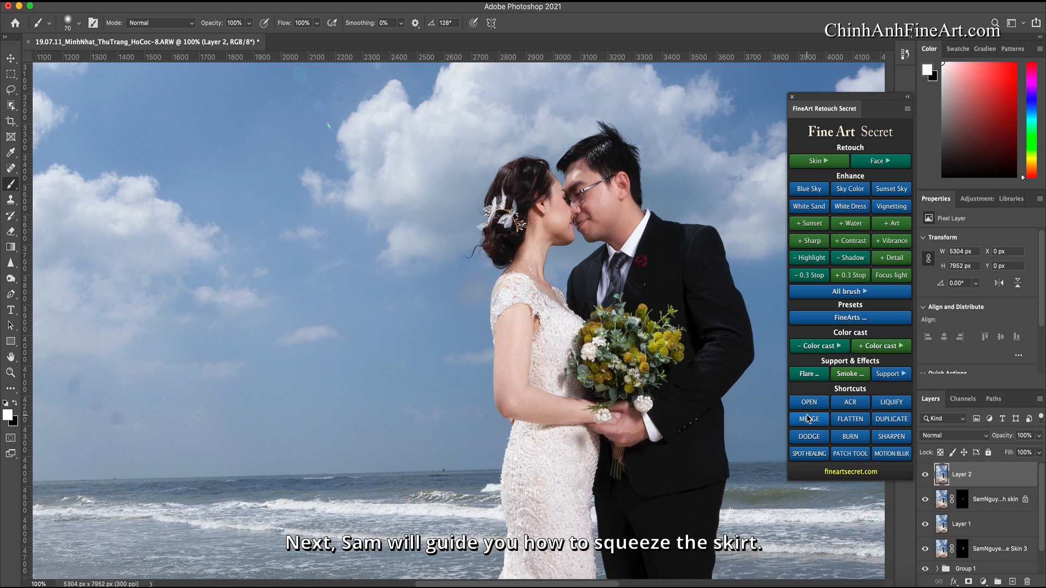
key("super+minus")
key("super+minus")
key("super+minus")
key("super+minus")
key("super+minus")
key("super+minus")
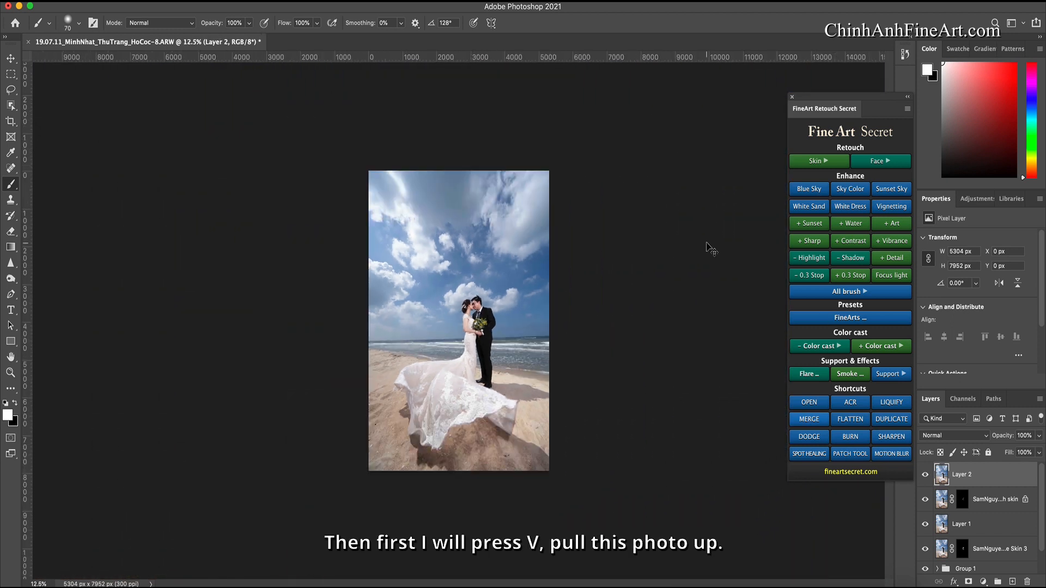
key("v")
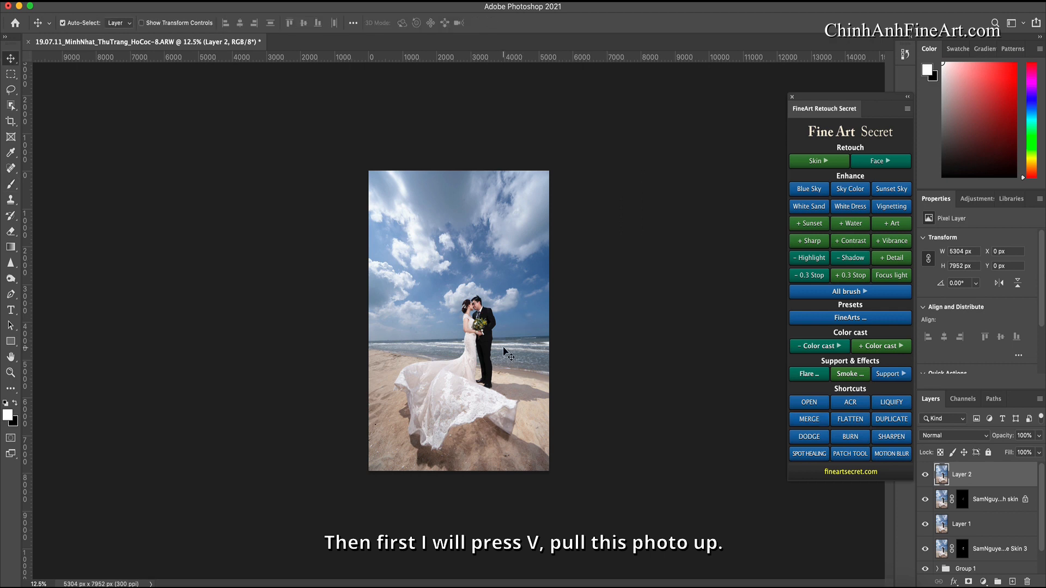
left_click_drag(504, 351, 505, 311)
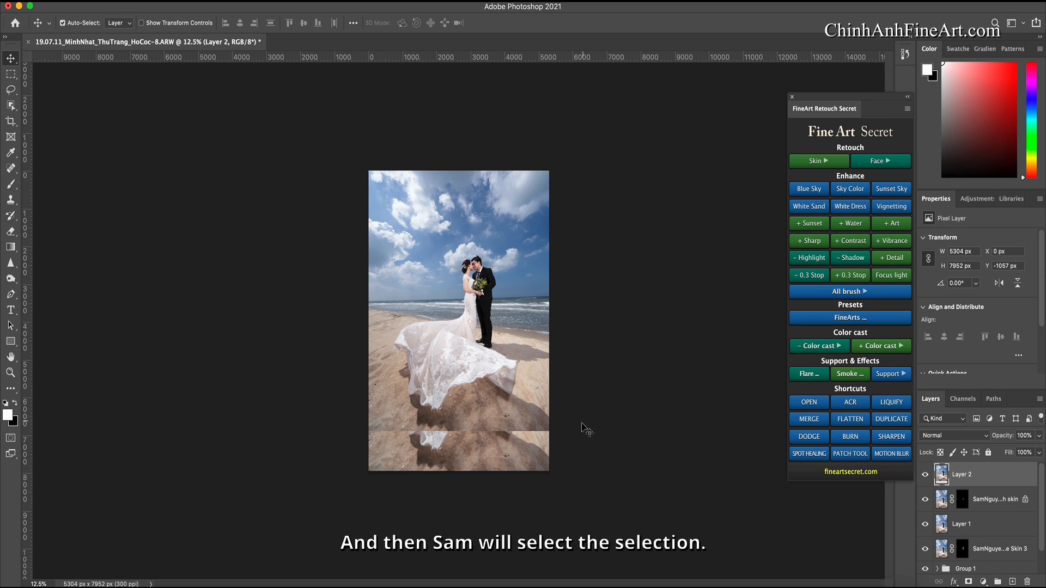
- Select the lower part of the image from mid-dress down, stretch its height to about 166% to fill the canvas bottom, and deselect
left_click(11, 76)
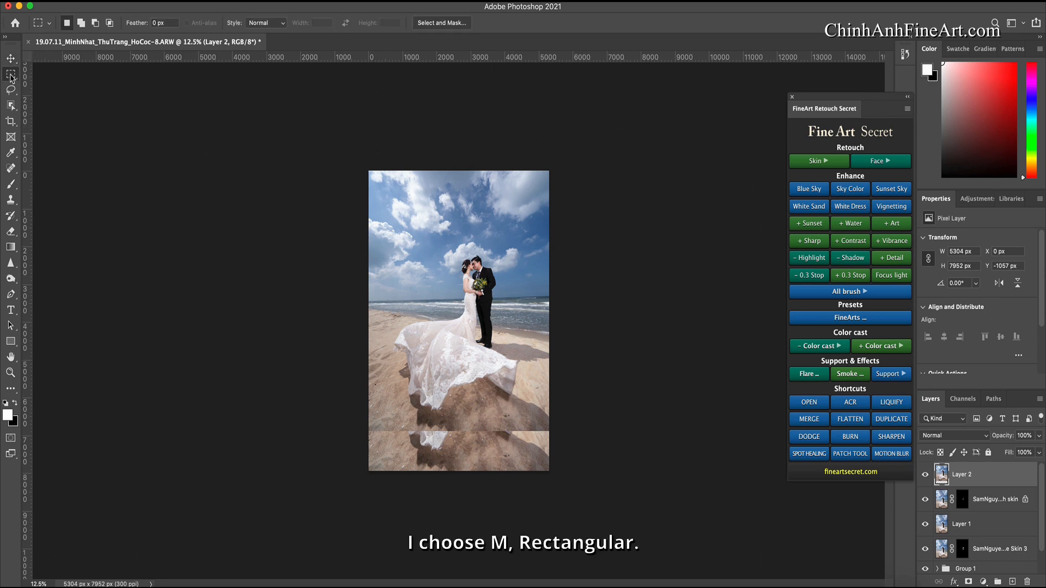
left_click(69, 78)
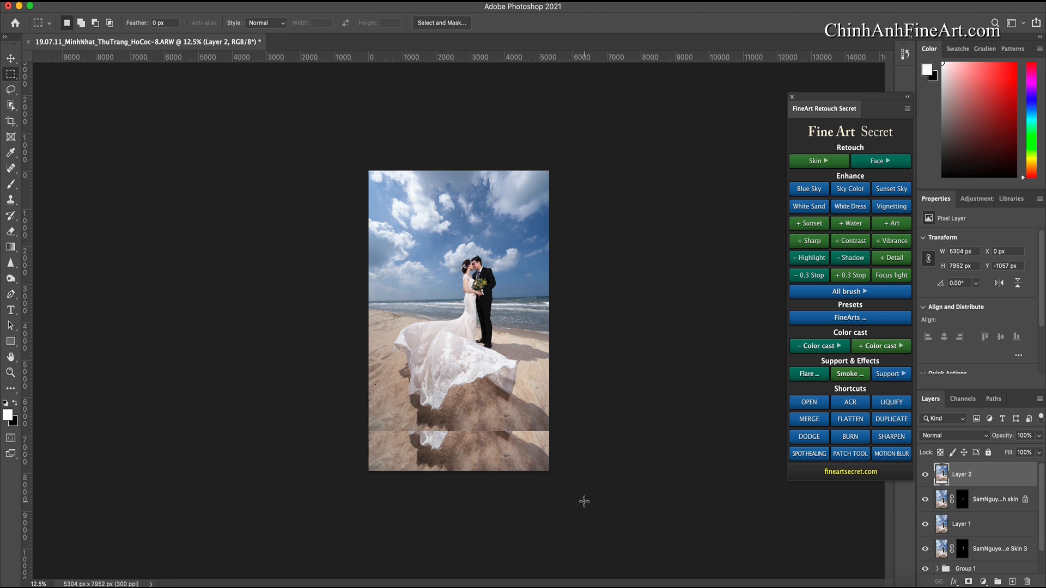
left_click_drag(583, 502, 290, 350)
key("super+t")
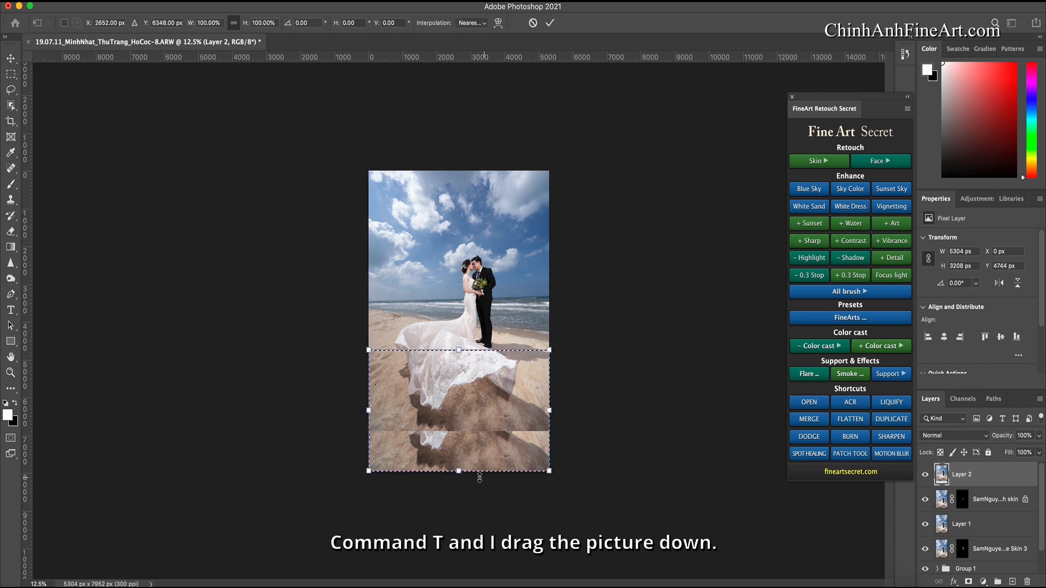
left_click_drag(459, 471, 456, 552)
key("Return")
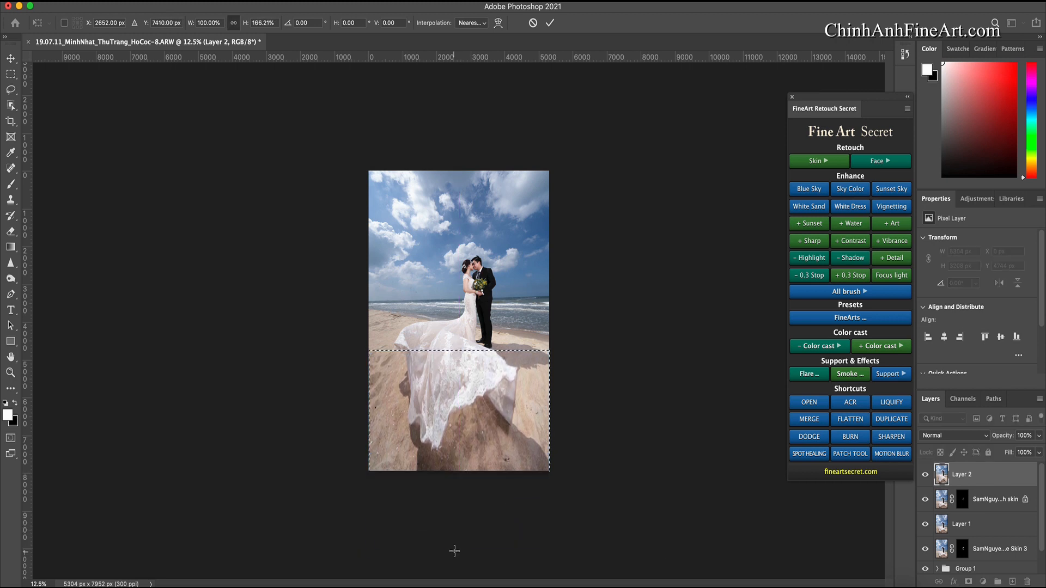
key("super+d")
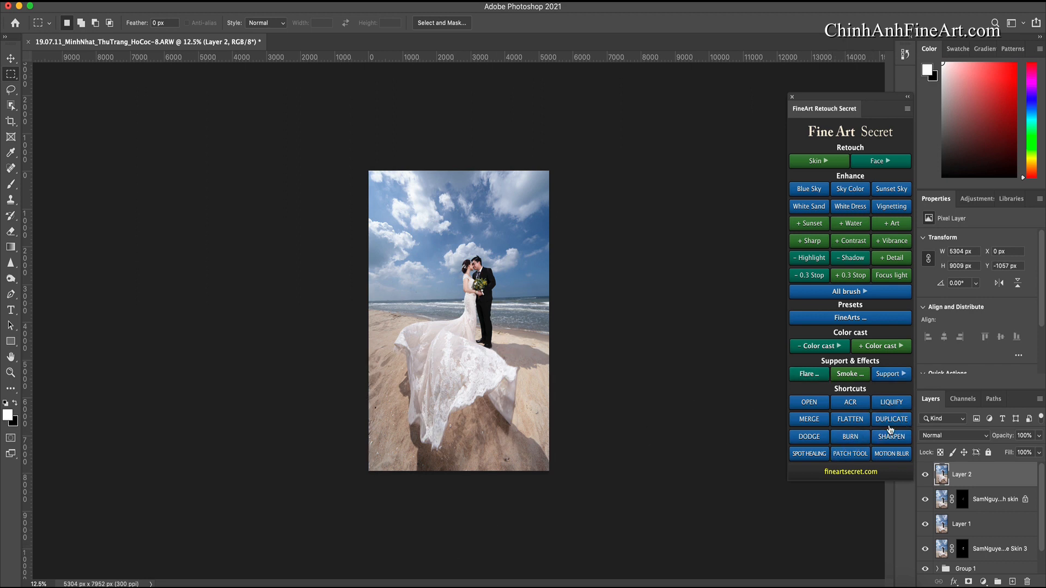
- Duplicate the stretched photo layer and open the copy in the Liquify filter
left_click(888, 424)
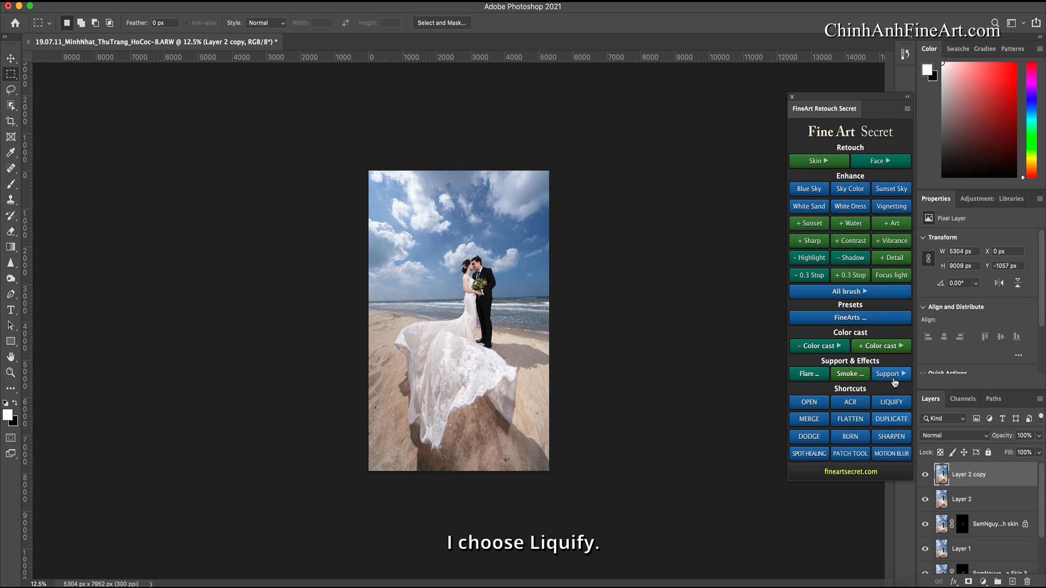
left_click(888, 403)
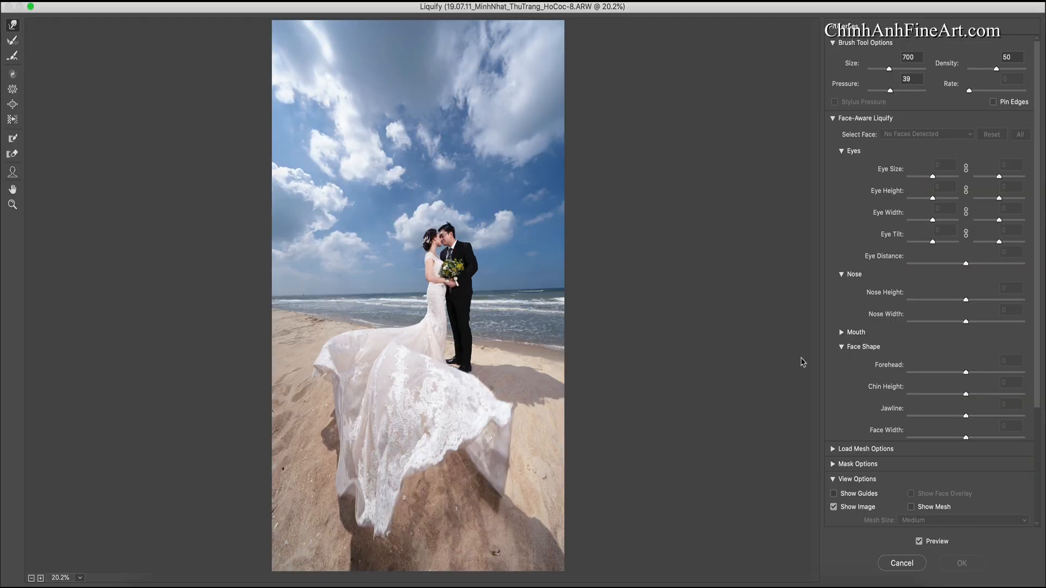
key("super+equal")
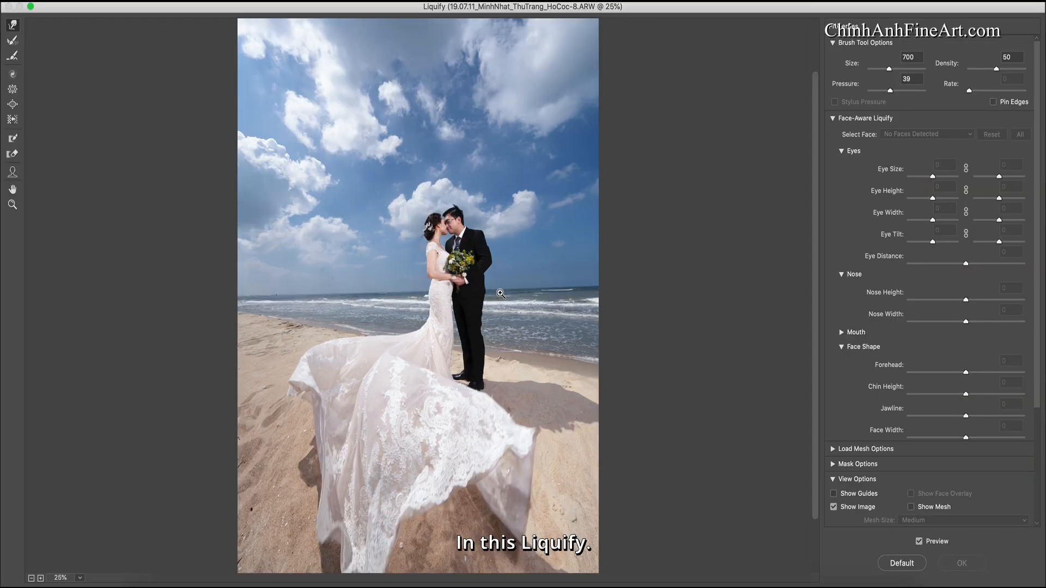
key("super+equal")
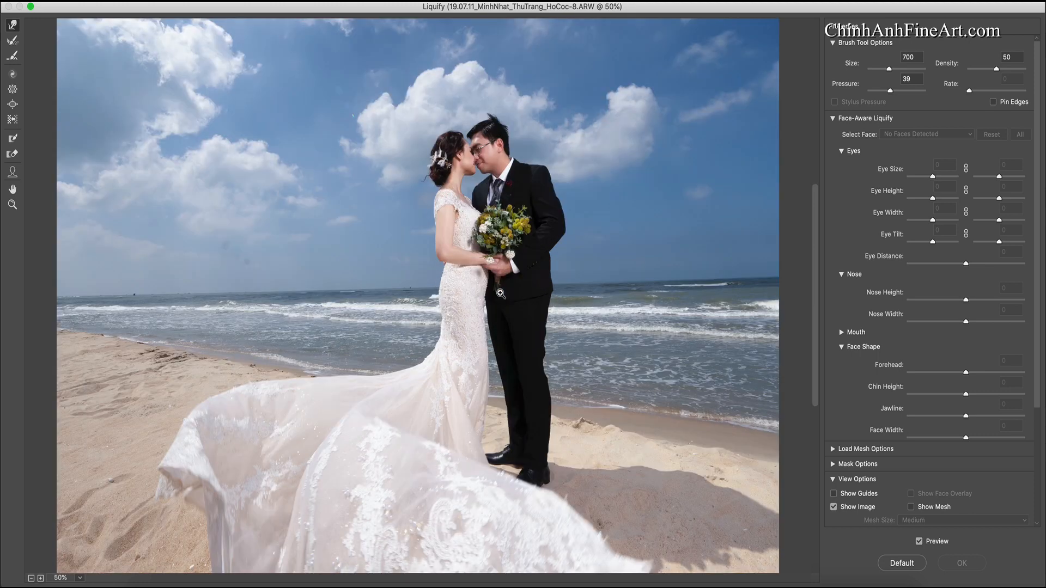
key("super+minus")
key("super+minus")
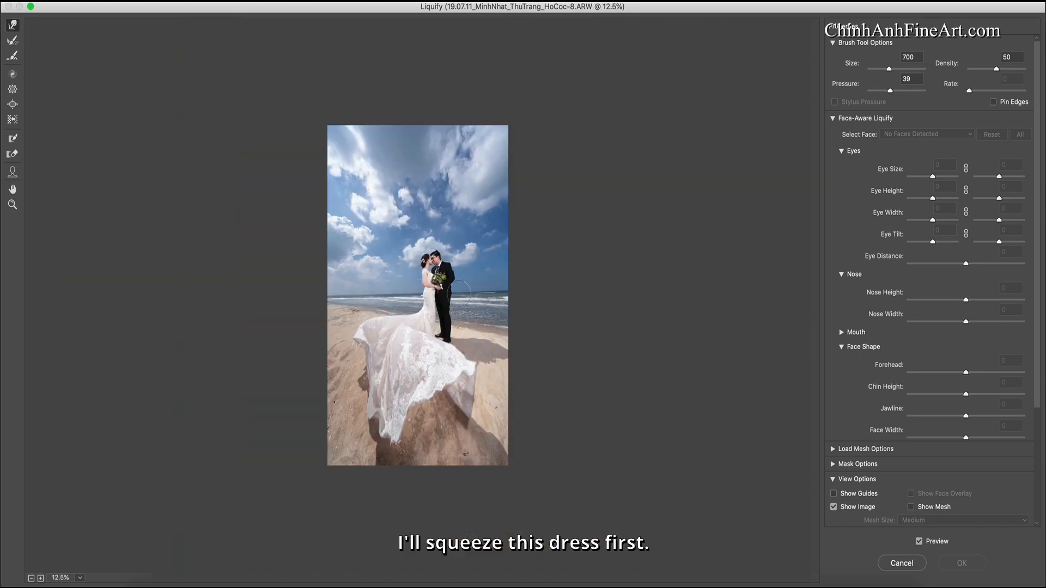
- Warp the sharp right-hand corner of the dress train evenly inward with the Forward Warp brush at about 500 px
key("bracketright")
key("bracketright")
key("bracketright")
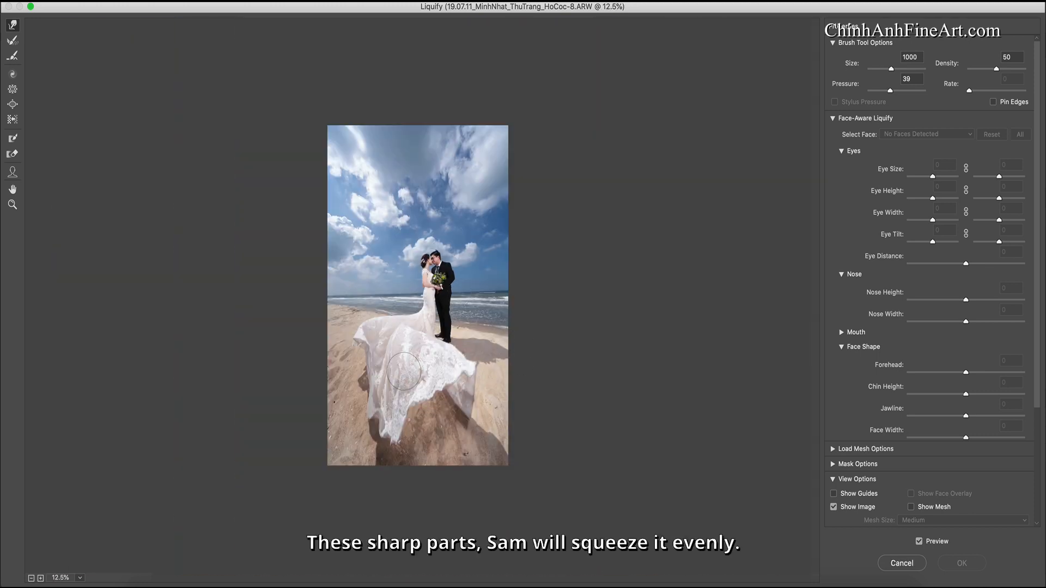
key("bracketleft")
key("bracketleft")
key("bracketleft")
key("bracketleft")
key("bracketleft")
key("bracketleft")
key("bracketleft")
key("bracketright")
key("bracketright")
key("bracketright")
key("bracketright")
key("bracketright")
key("bracketright")
key("bracketright")
key("bracketright")
key("bracketright")
key("bracketright")
key("bracketright")
key("bracketright")
key("bracketright")
key("bracketright")
key("bracketright")
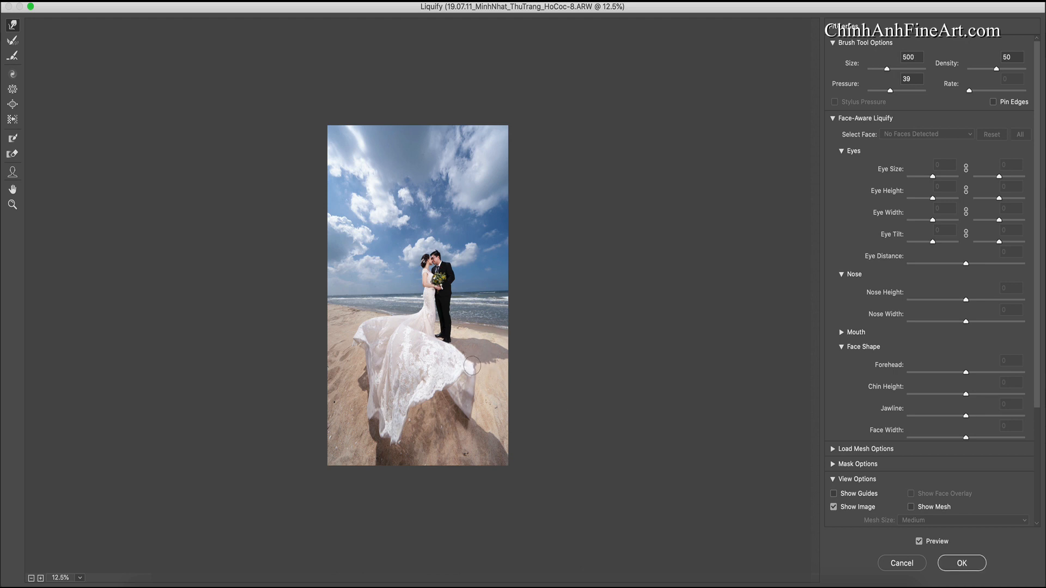
- Reshape the left side and body of the dress train with large Forward Warp brushes of about 1200 to 2000 px
key("bracketright")
key("bracketright")
key("bracketright")
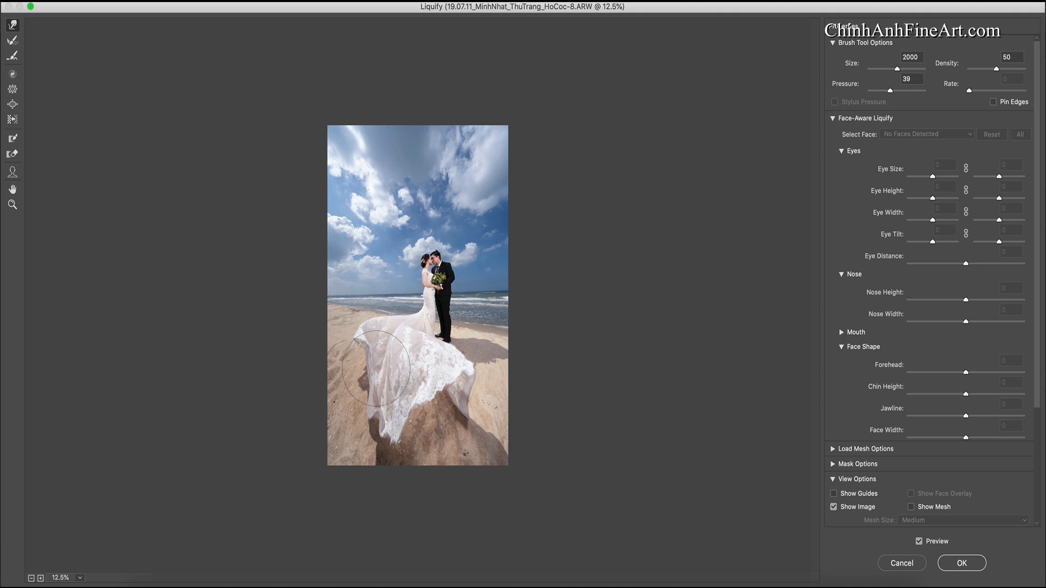
left_click_drag(381, 373, 372, 392)
key("bracketright")
key("bracketright")
key("bracketright")
key("bracketleft")
key("bracketleft")
key("bracketleft")
key("bracketleft")
key("bracketleft")
key("bracketleft")
key("bracketleft")
key("bracketleft")
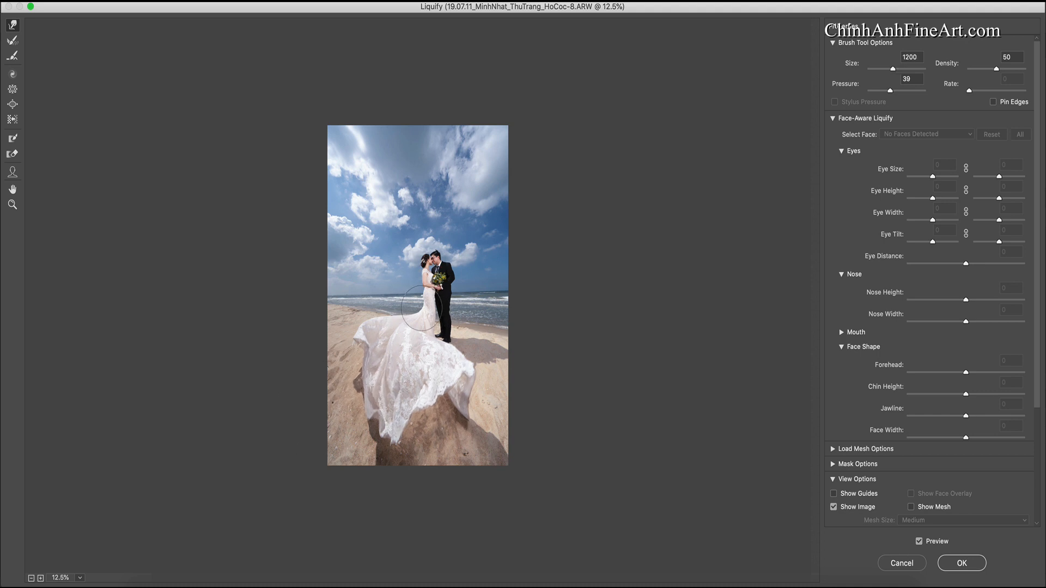
key("bracketright")
key("bracketright")
key("bracketright")
key("bracketright")
key("bracketright")
key("bracketright")
key("bracketright")
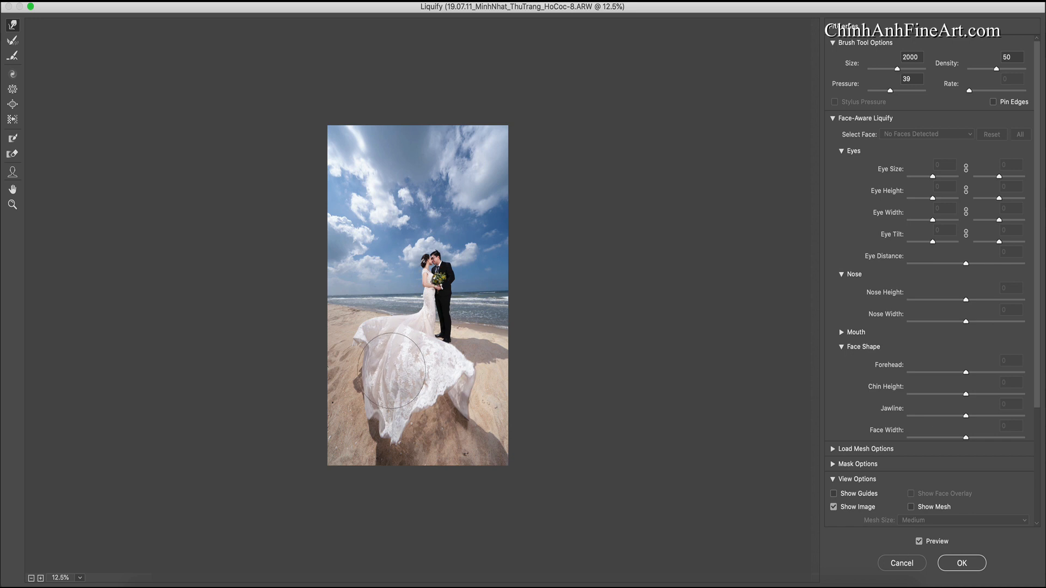
- Squeeze the bride's dress slightly below the waist, reducing the Forward Warp brush to about 400 px
key("super+plus")
key("super+plus")
key("super+plus")
key("bracketleft")
key("bracketleft")
key("bracketleft")
key("bracketleft")
key("bracketleft")
key("bracketleft")
key("bracketleft")
key("bracketleft")
key("bracketleft")
key("bracketleft")
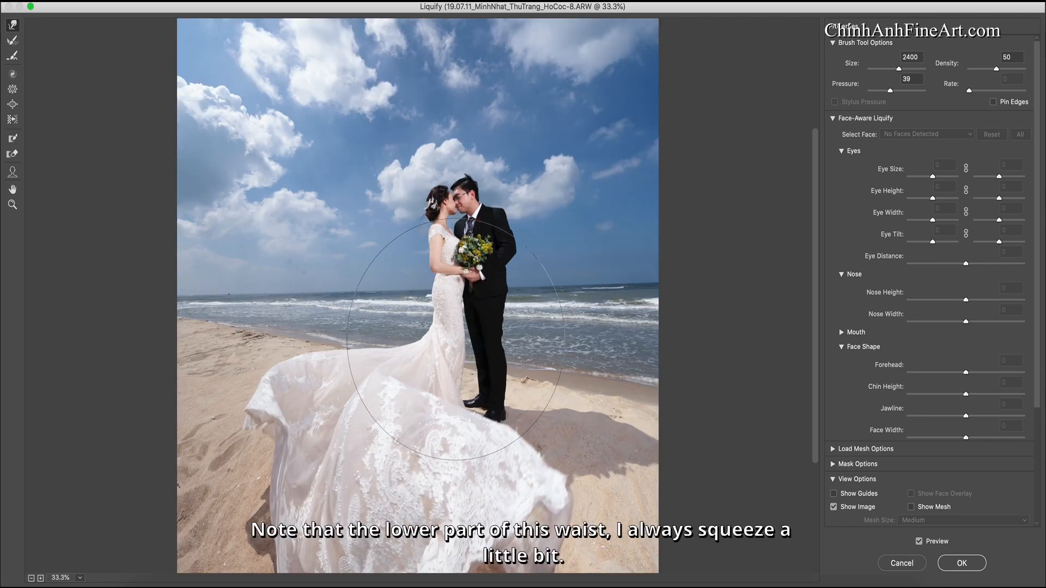
key("bracketleft")
key("bracketleft")
key("bracketleft")
key("bracketleft")
key("bracketleft")
key("bracketleft")
key("bracketleft")
key("bracketleft")
key("bracketleft")
key("bracketleft")
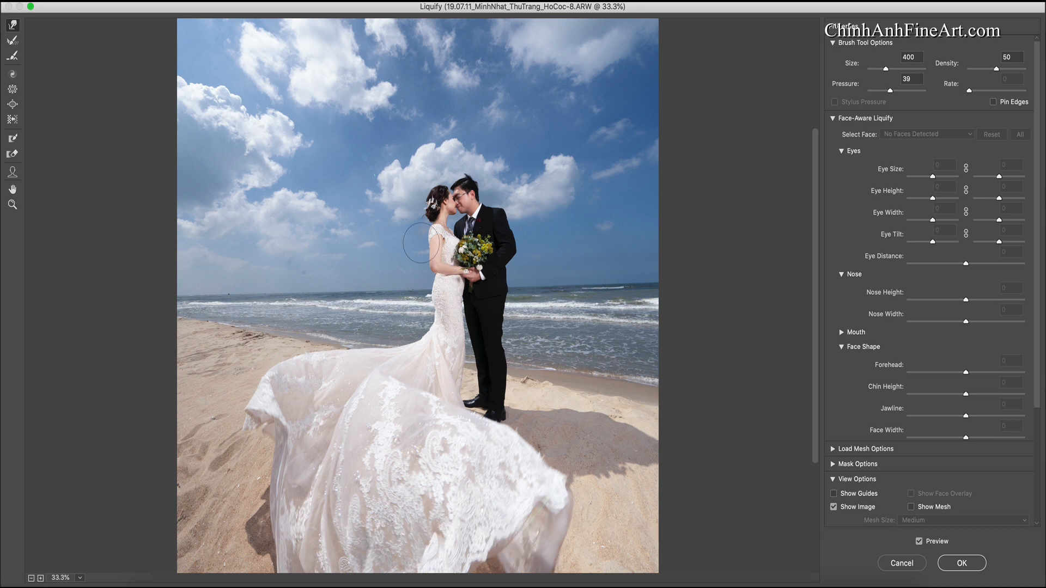
- Push the groom's windblown hair in towards his head with a Forward Warp brush of about 150 down to 90 px
key("bracketright")
key("bracketleft")
key("bracketleft")
key("bracketleft")
key("bracketleft")
key("bracketleft")
key("super+equal")
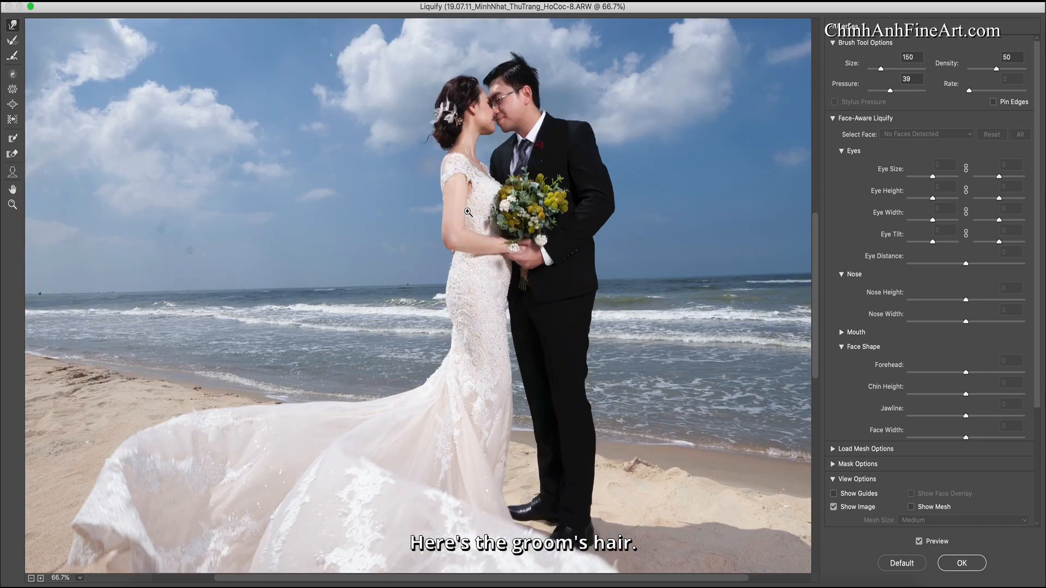
scroll(490, 158, "up", 5)
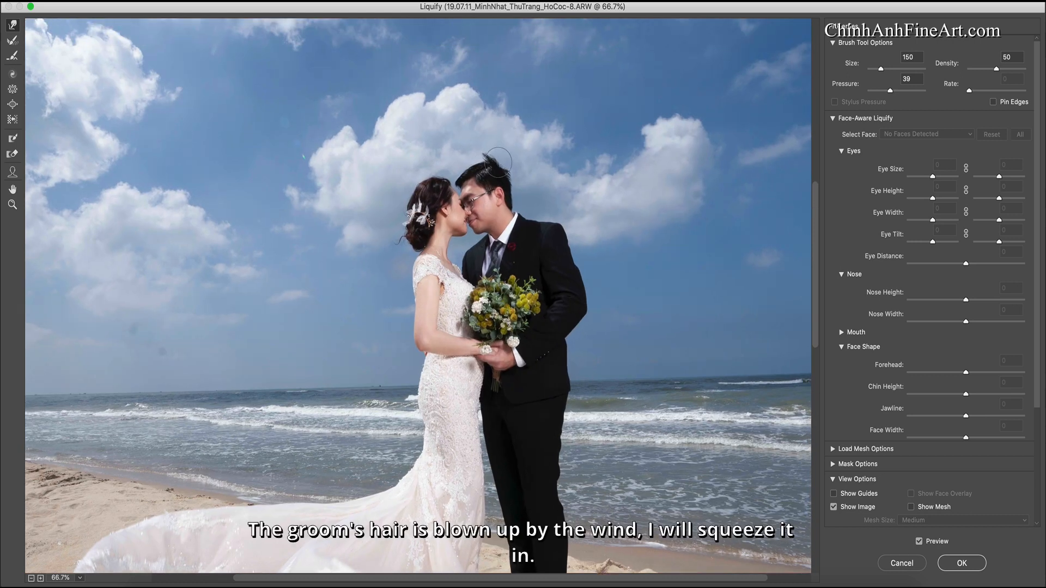
key("bracketleft")
key("bracketleft")
key("bracketleft")
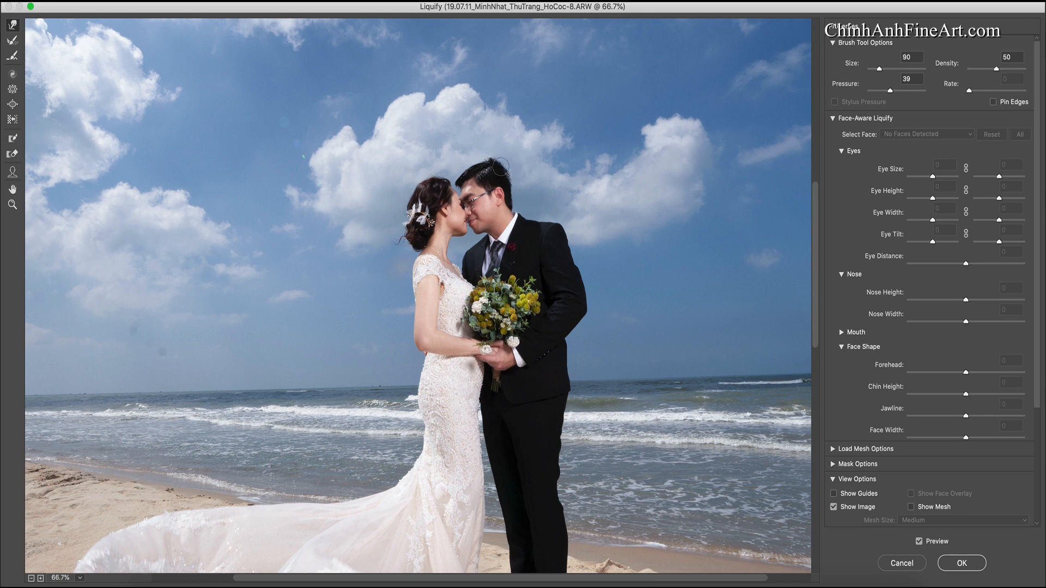
- Refine the couple's contours with varying Forward Warp brush sizes, apply Liquify, group the reshaped layers, and compare before and after
key("bracketleft")
key("bracketright")
key("bracketright")
key("bracketleft")
key("bracketleft")
key("bracketleft")
key("bracketright")
key("bracketright")
key("bracketright")
key("bracketright")
key("bracketright")
key("bracketright")
key("bracketright")
key("bracketright")
key("bracketright")
key("bracketright")
key("bracketleft")
key("bracketleft")
key("bracketleft")
key("bracketleft")
key("bracketleft")
key("bracketleft")
key("bracketleft")
key("bracketleft")
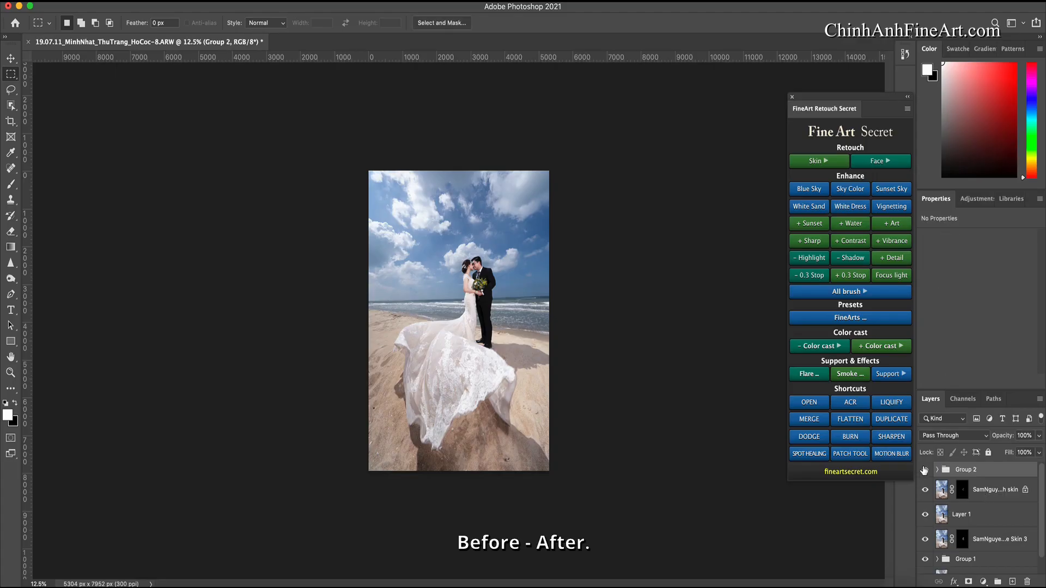
left_click(924, 470)
left_click(924, 470)
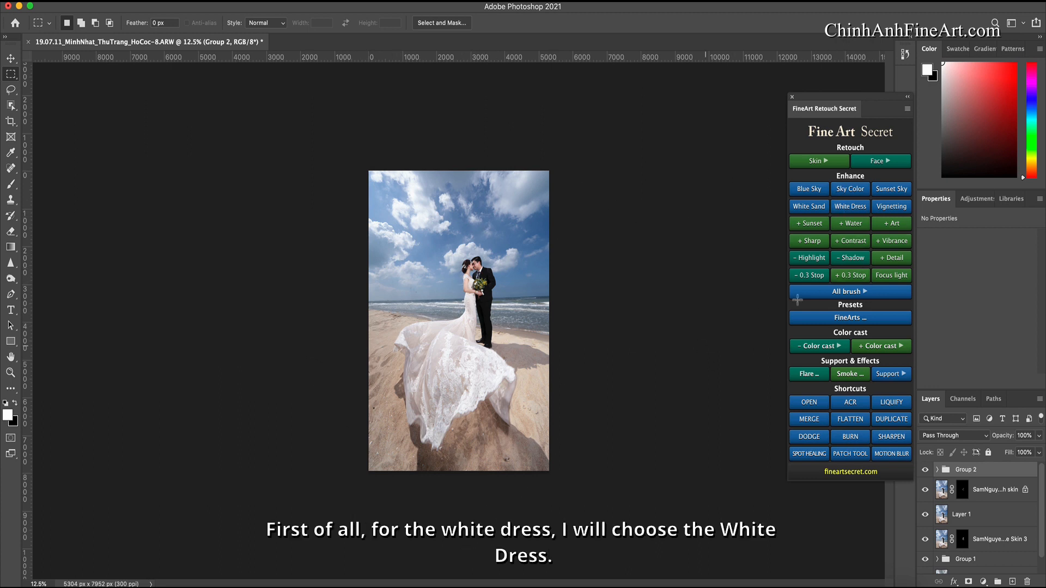
- Add the White Dress enhancement and lower its layer opacity to 60%
left_click(847, 207)
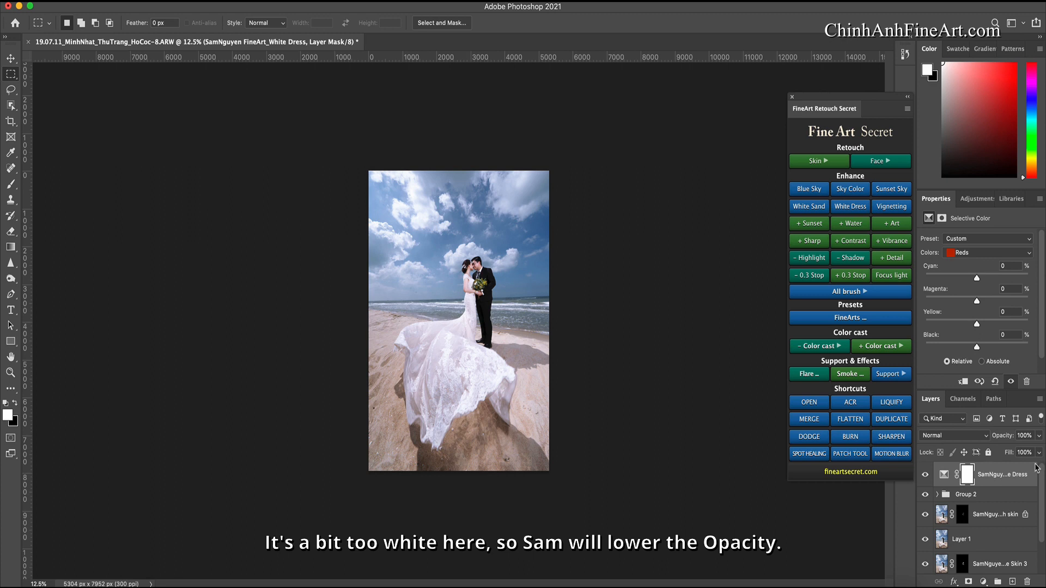
left_click(1038, 436)
left_click(1009, 450)
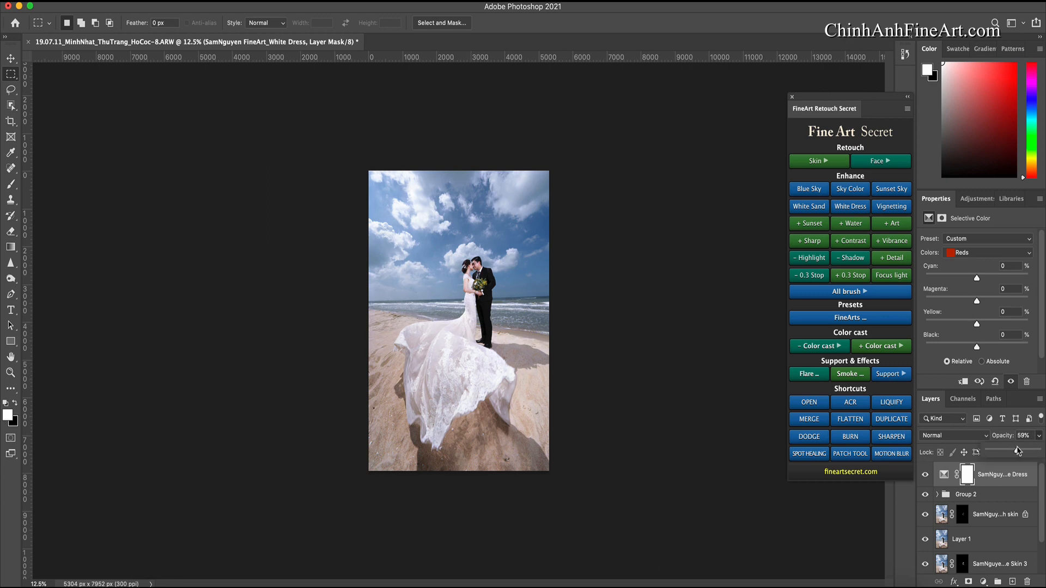
left_click_drag(1018, 450, 1016, 451)
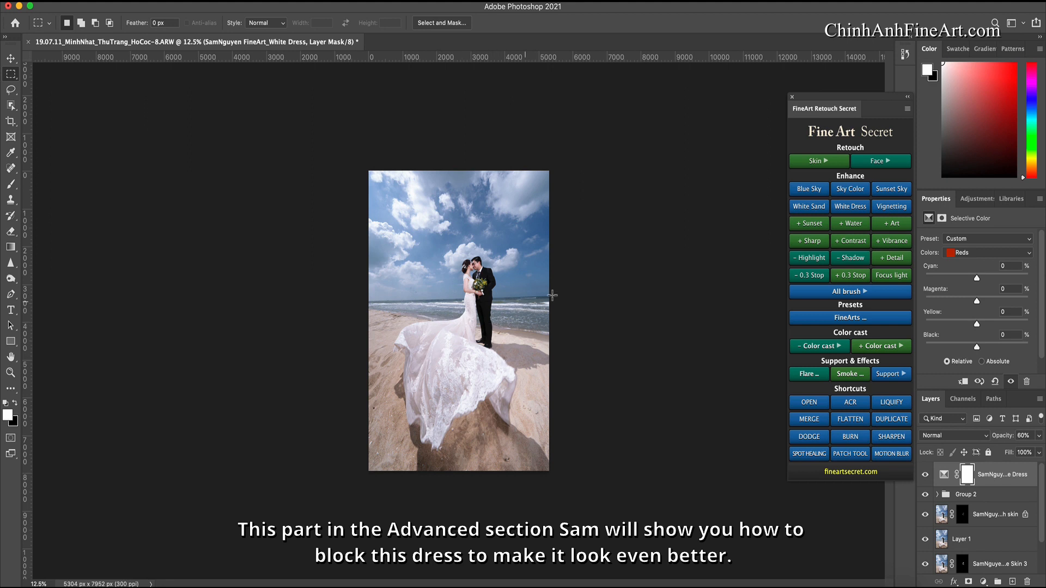
- Add the yellow color cast reduction above the white dress layer and toggle its visibility to compare
left_click(811, 348)
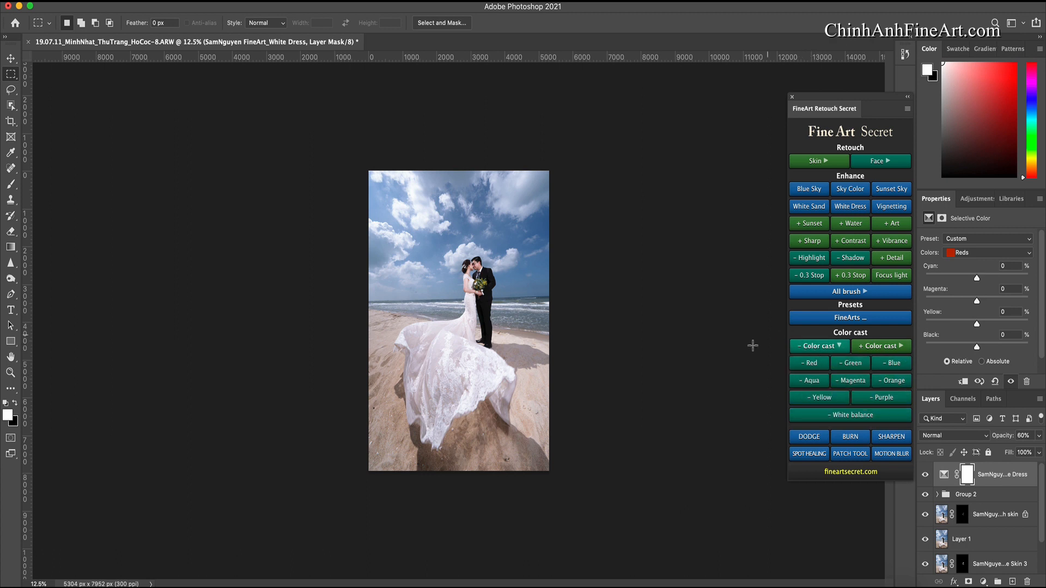
left_click(815, 400)
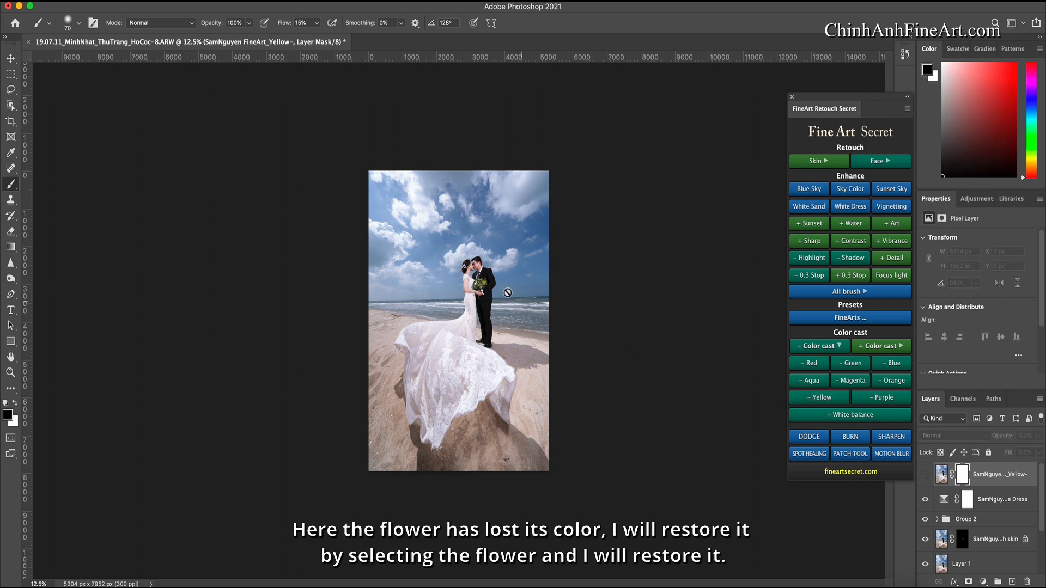
left_click(925, 476)
left_click(926, 475)
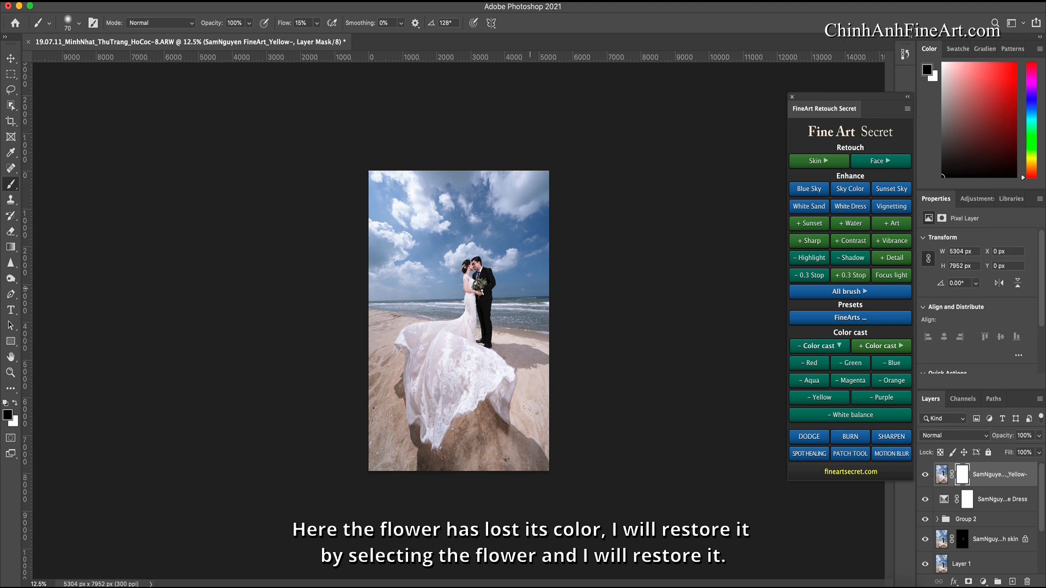
- Mask the yellow reduction off the bouquet with a black brush at 100% flow, enlarged to about 700 px
left_click(960, 474)
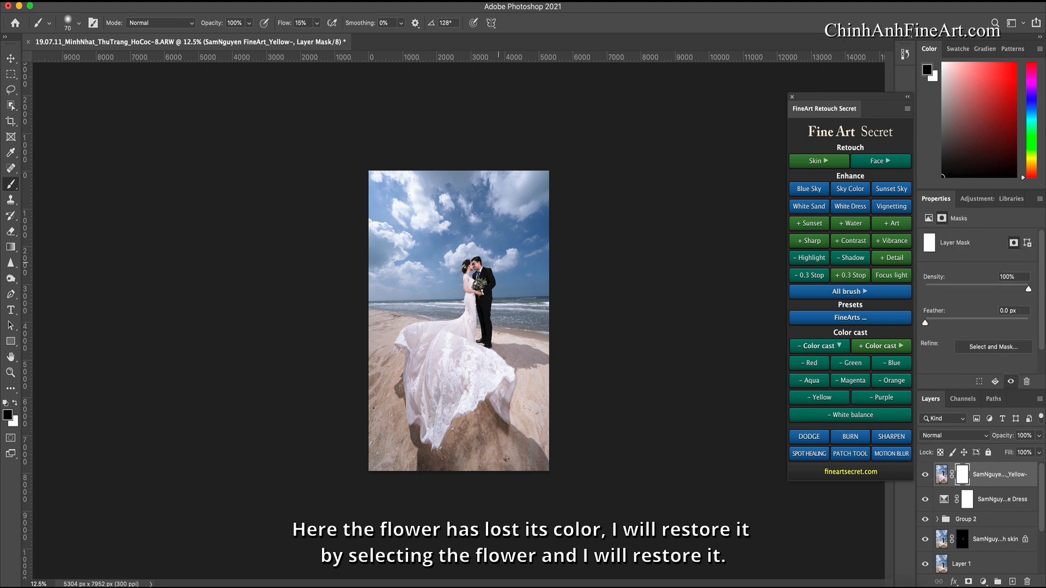
key("]")
left_click(317, 23)
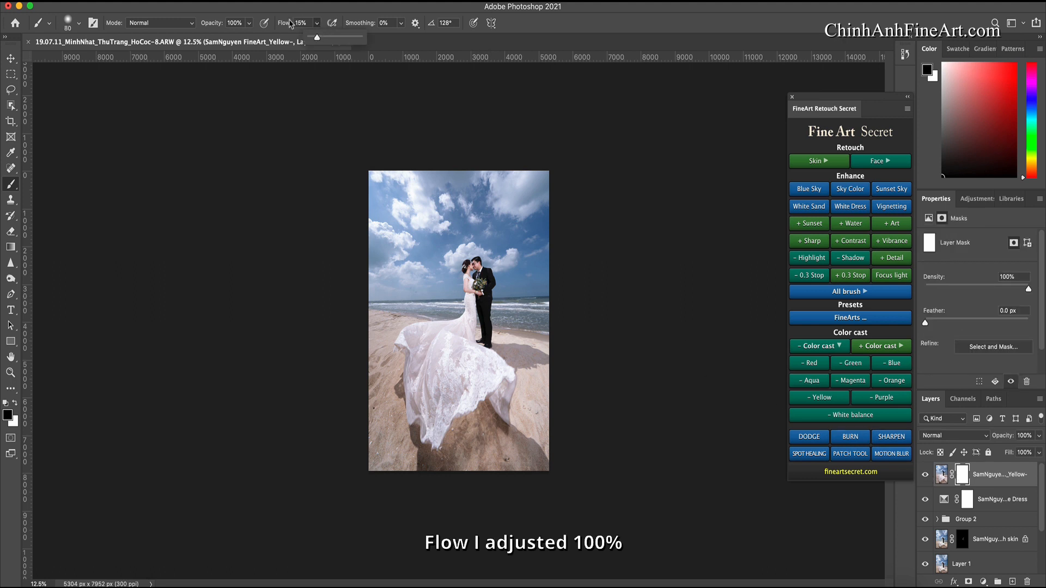
left_click_drag(317, 37, 480, 60)
key("]")
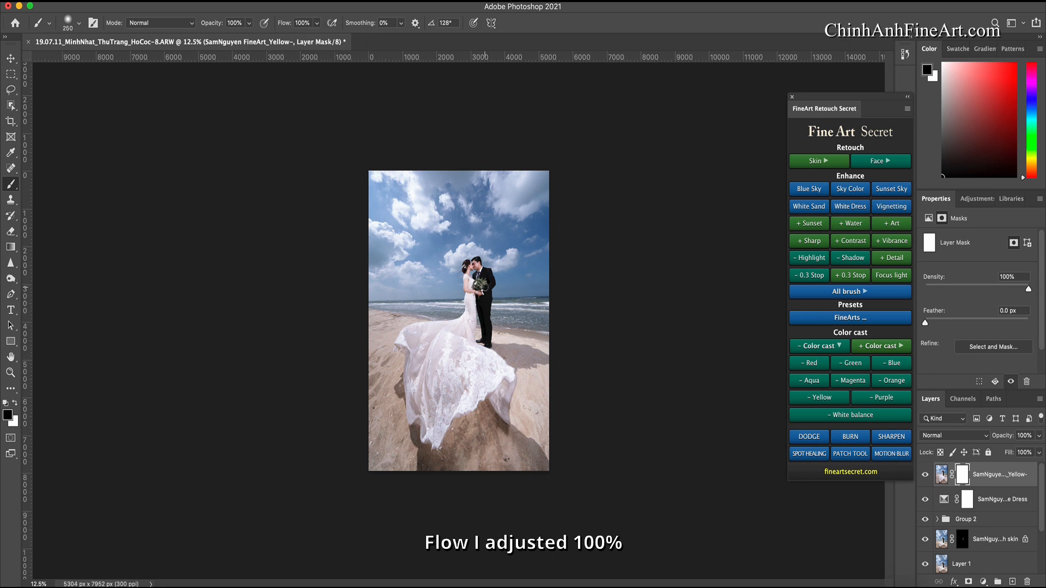
key("]")
key("]")
key("]")
key("]")
key("]")
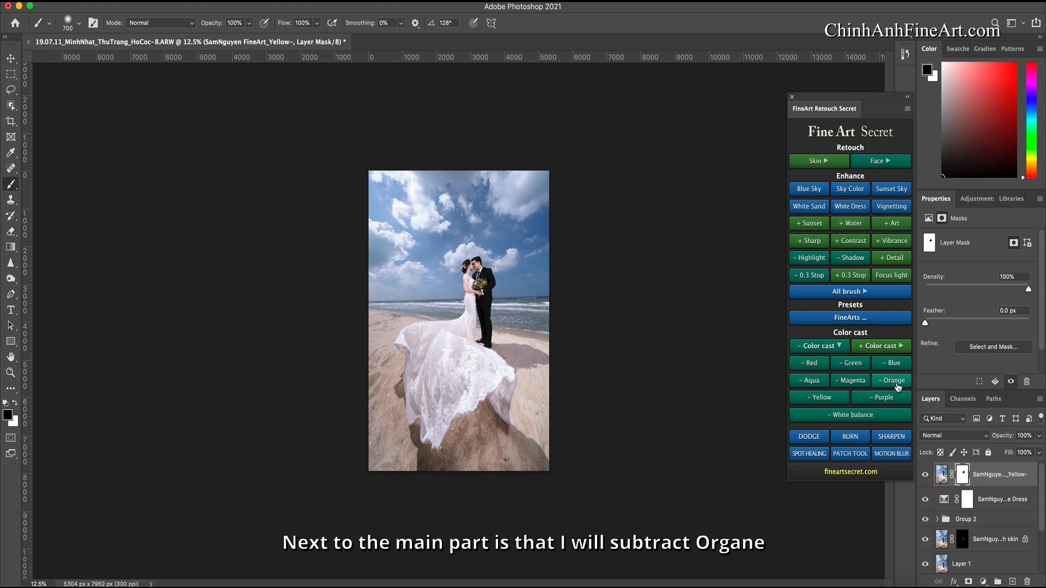
- Add the orange color cast reduction and lower its layer opacity to 40%
left_click(898, 381)
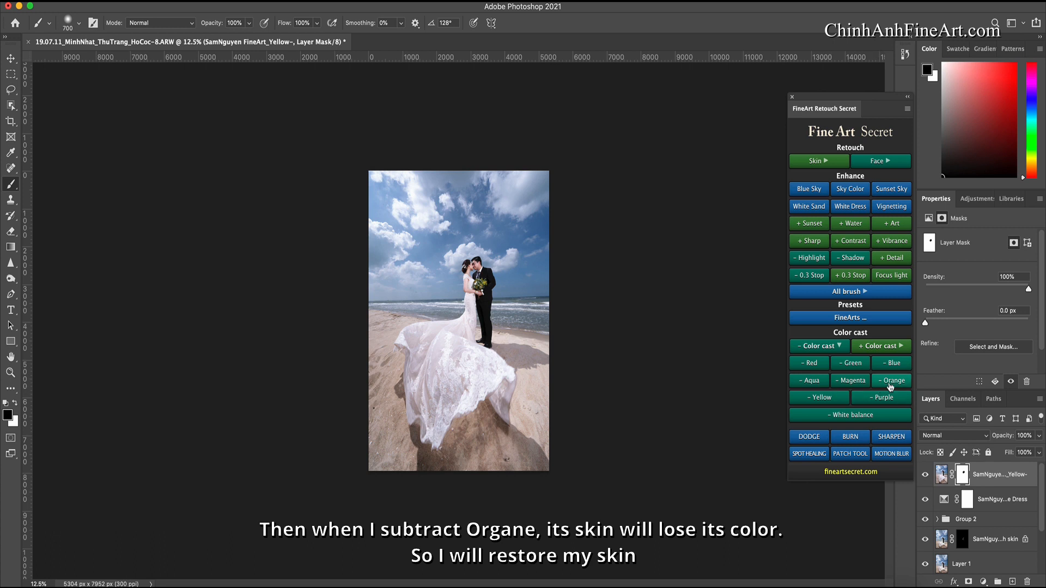
left_click(892, 383)
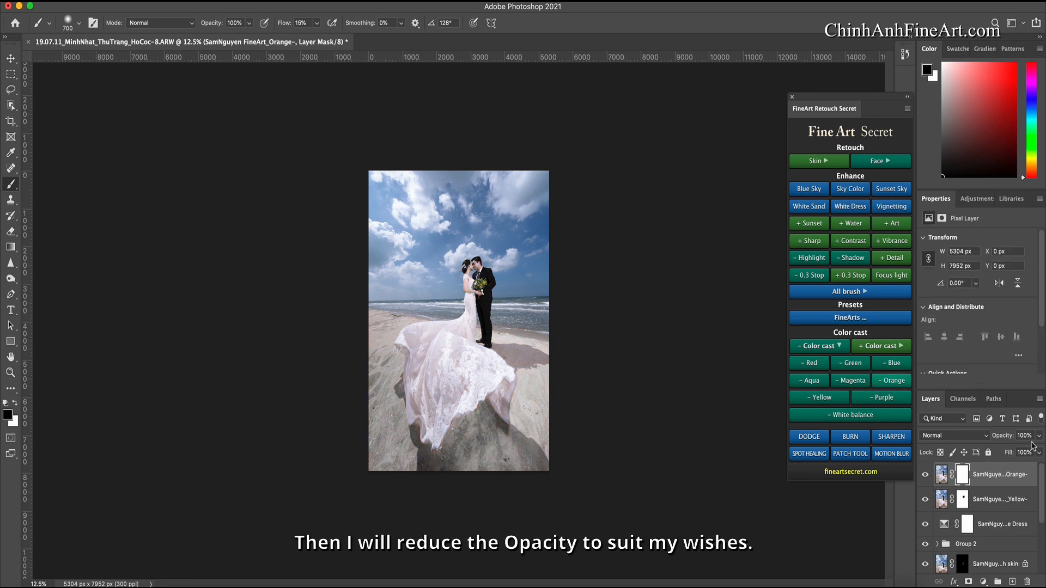
left_click(1038, 436)
left_click_drag(1010, 450, 1009, 451)
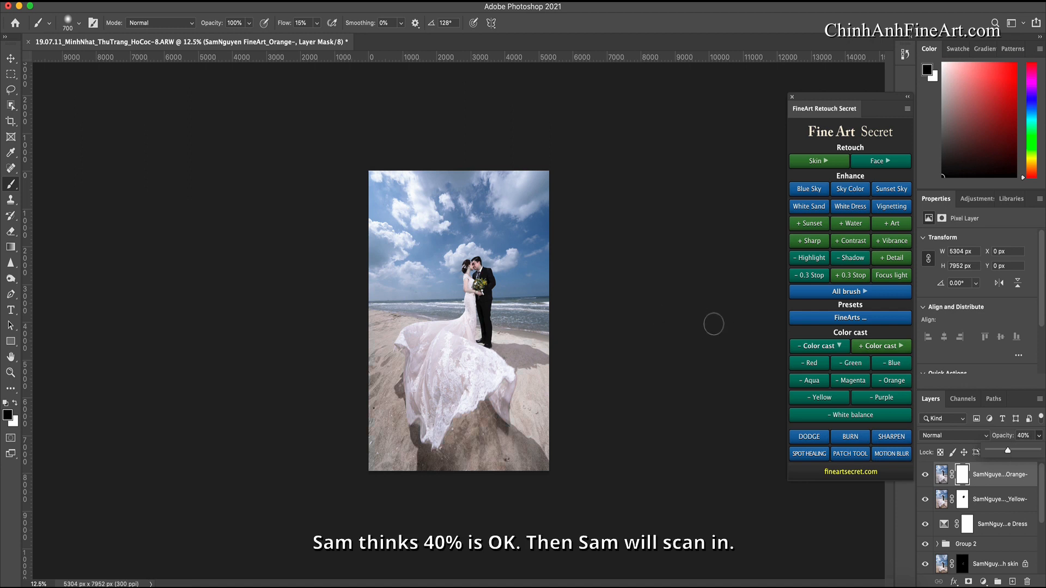
- Mask the orange reduction off the couple's skin with a black brush of about 1000 to 1200 px at 100% flow
key("bracketright")
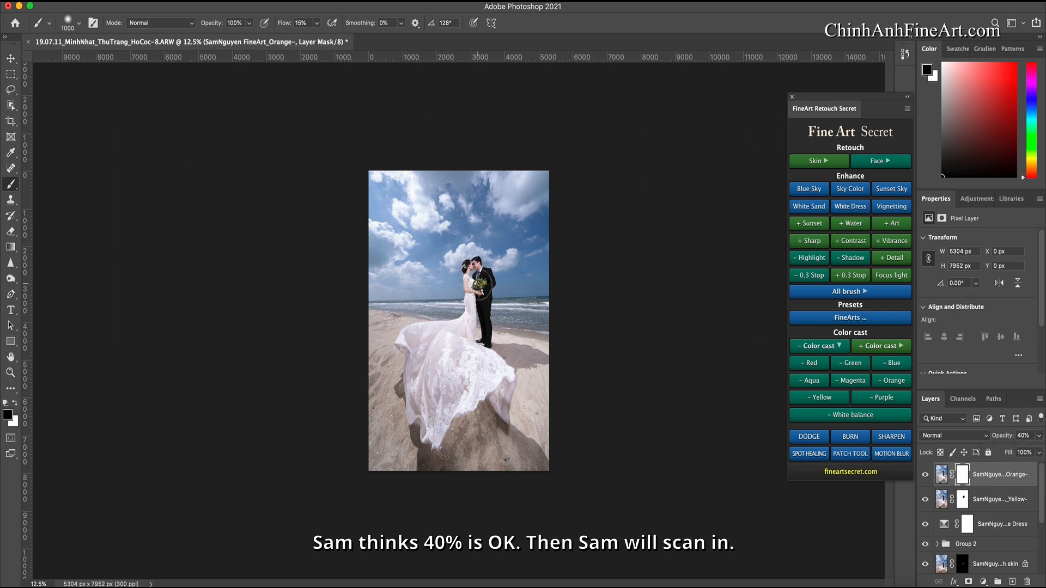
left_click(317, 24)
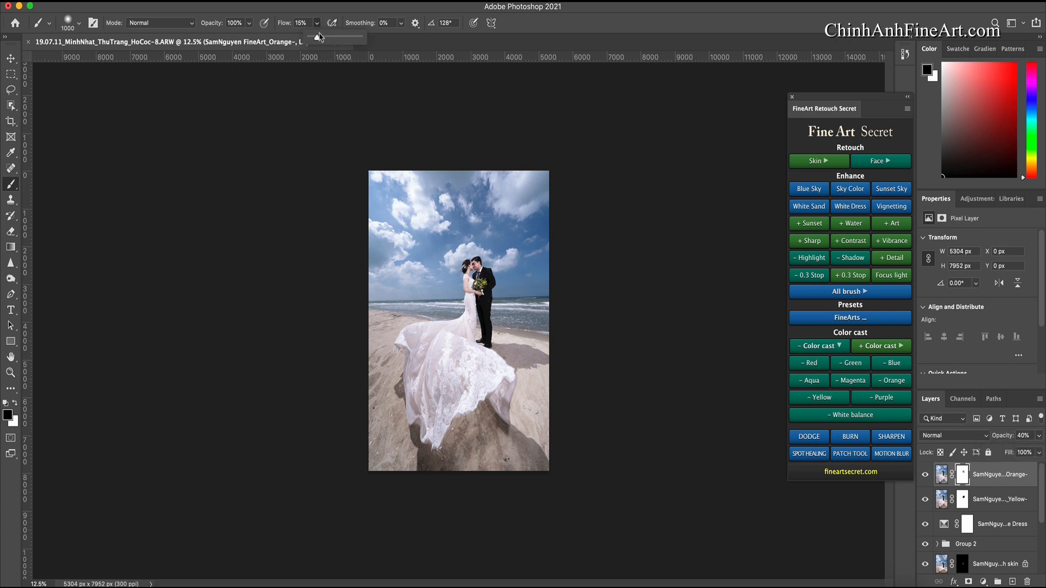
left_click_drag(314, 38, 366, 41)
key("bracketright")
key("bracketright")
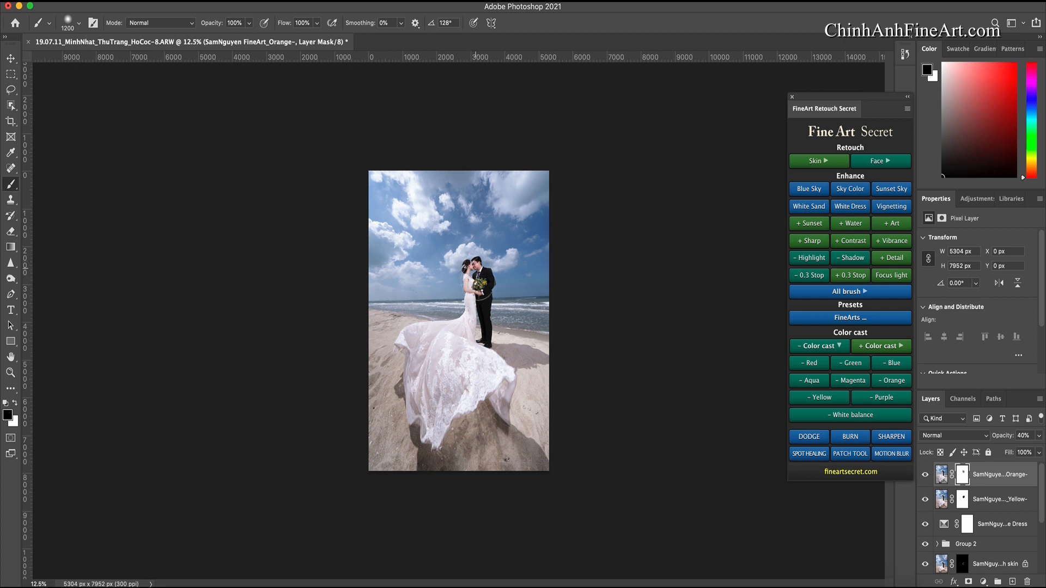
- Group the white dress, yellow and orange reduction layers, and hide the group to compare the result
left_click(993, 526, "shift")
key("super+g")
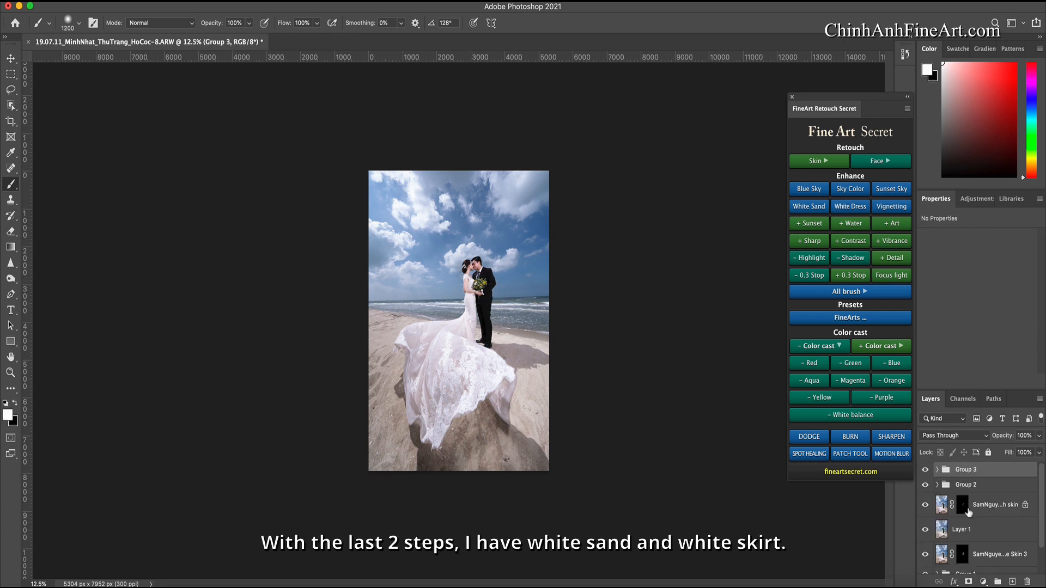
left_click(925, 471)
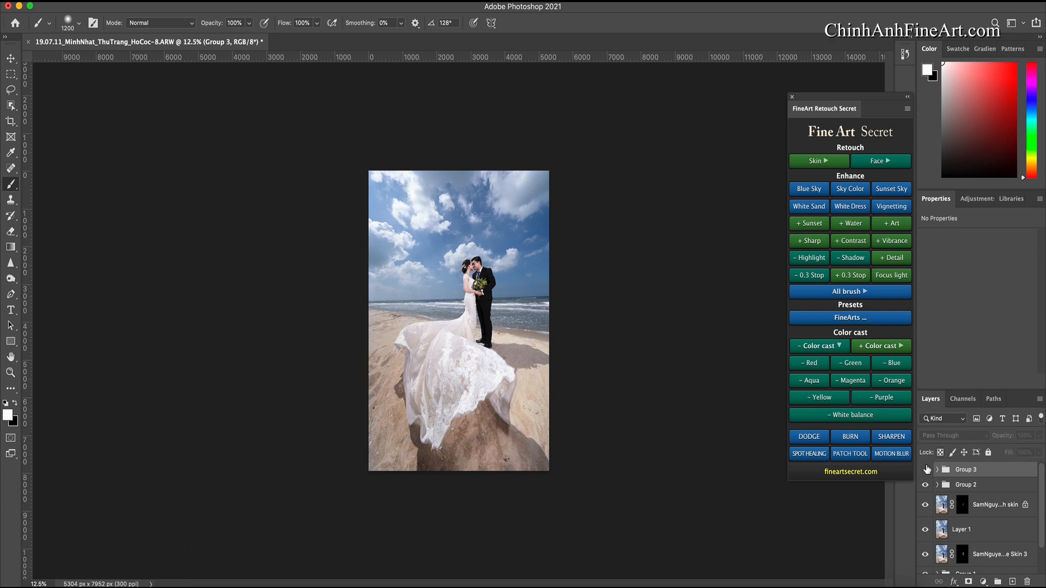
- Show the color correction group again and add the water enhancement twice, as two separate layers
left_click(925, 469)
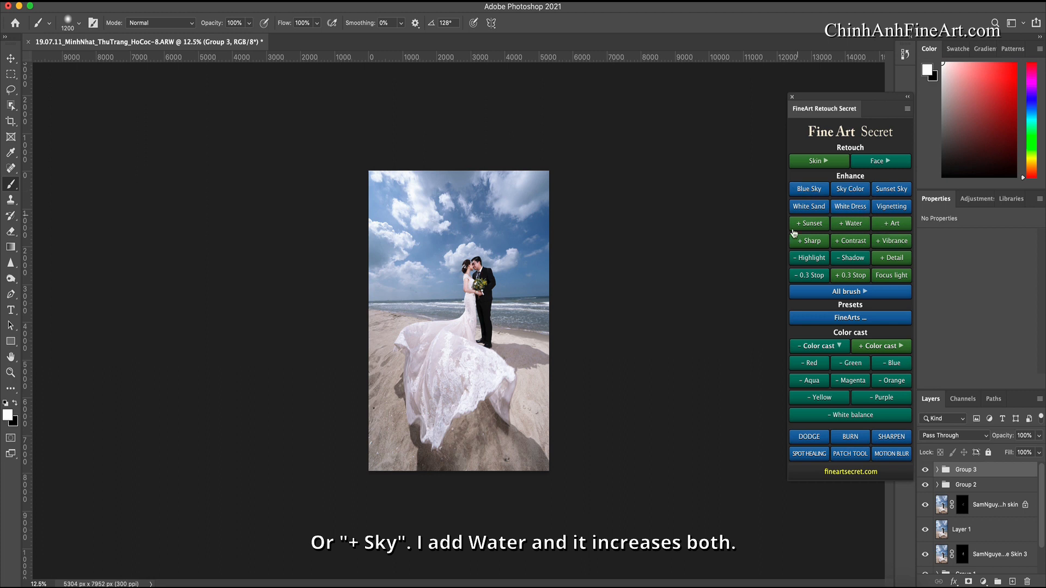
left_click(853, 224)
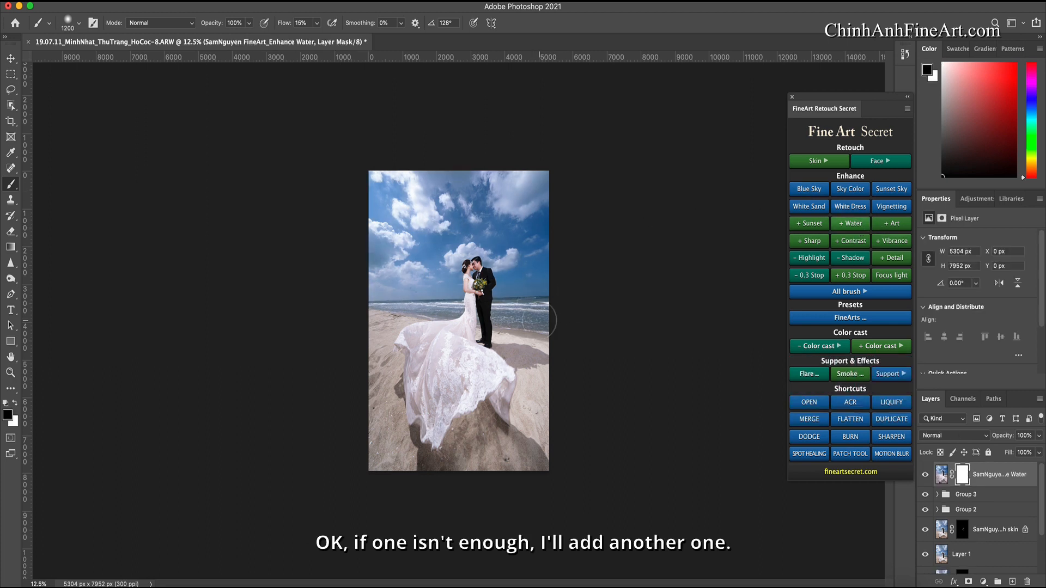
left_click(853, 226)
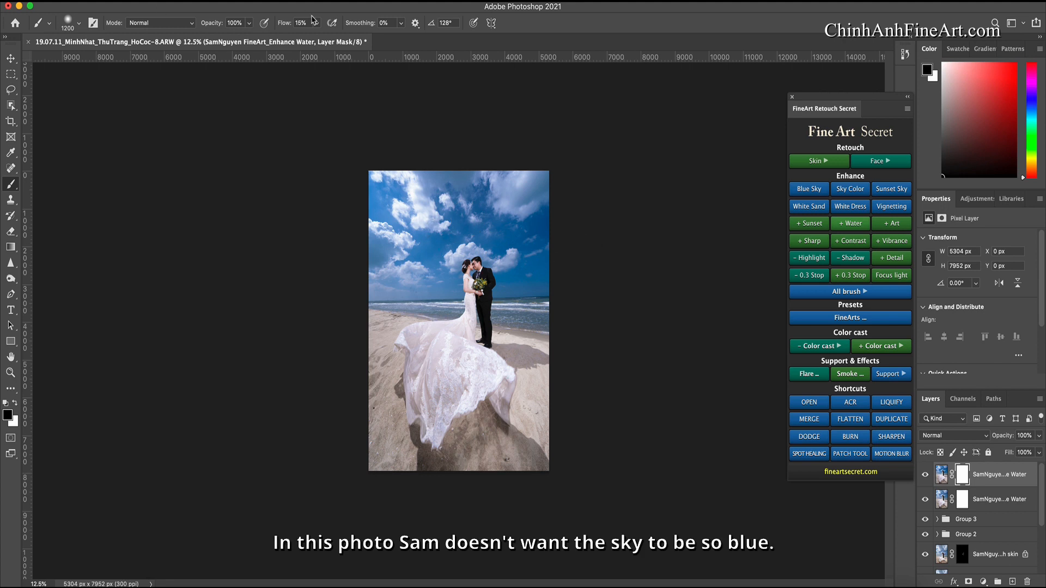
- Mask the upper water enhancement layer off the sky with a black brush at 50% flow, enlarged to about 2100 px
left_click(315, 23)
left_click_drag(325, 43, 332, 41)
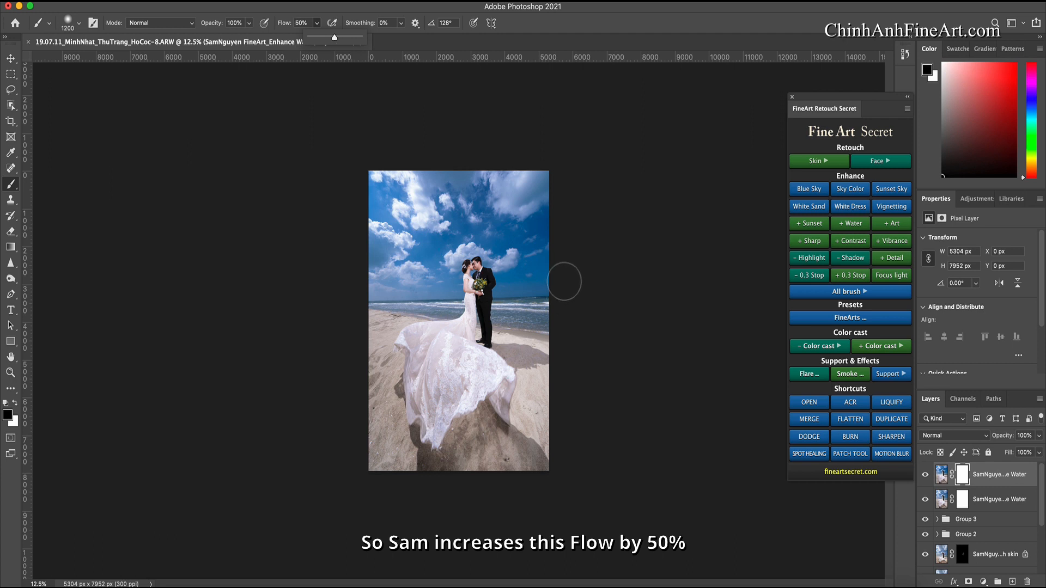
key("bracketright")
key("bracketright")
key("bracketright")
key("bracketright")
key("bracketright")
key("bracketright")
mouse_move(540, 265)
left_mouse_down()
mouse_move(387, 252)
mouse_move(552, 248)
mouse_move(398, 255)
mouse_move(515, 260)
mouse_move(472, 255)
mouse_move(531, 198)
mouse_move(566, 220)
mouse_move(533, 195)
left_mouse_up()
key("bracketright")
key("bracketright")
key("bracketright")
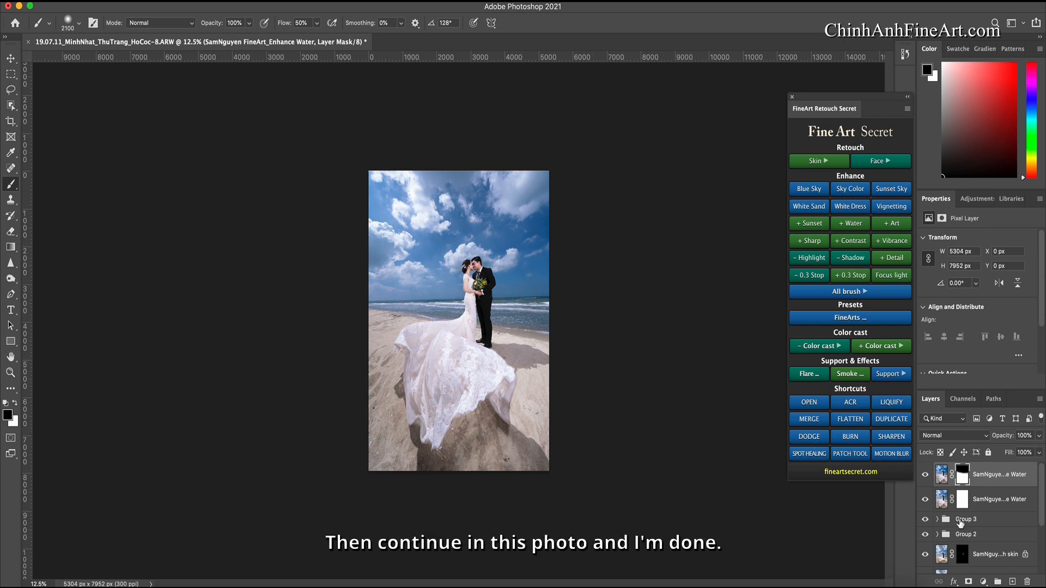
- Merge the visible result into a new layer on top and add the White Skin 3 effect above it
left_click(809, 420)
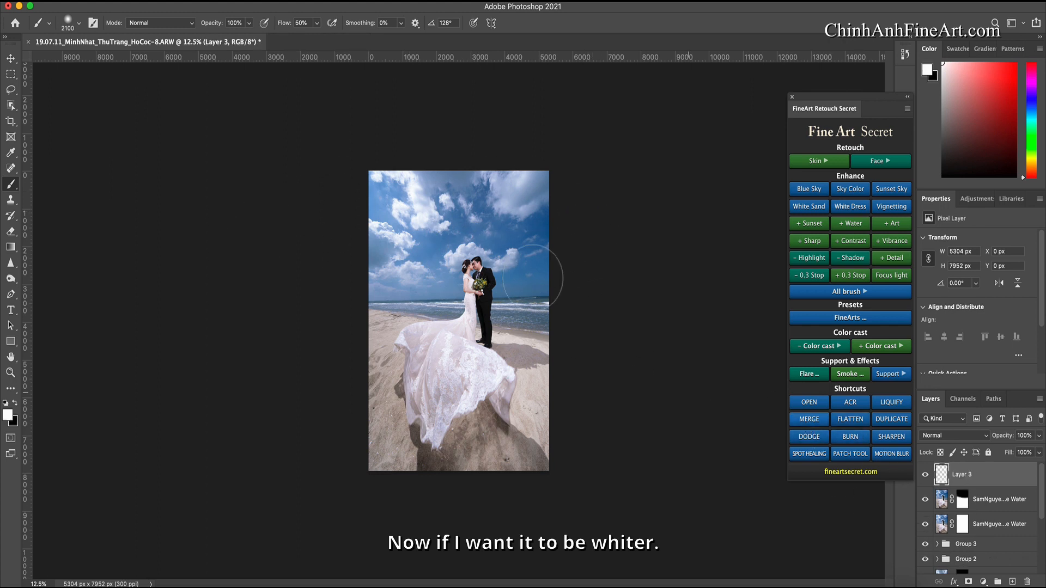
key("x")
key("super+equal")
key("super+equal")
key("super+equal")
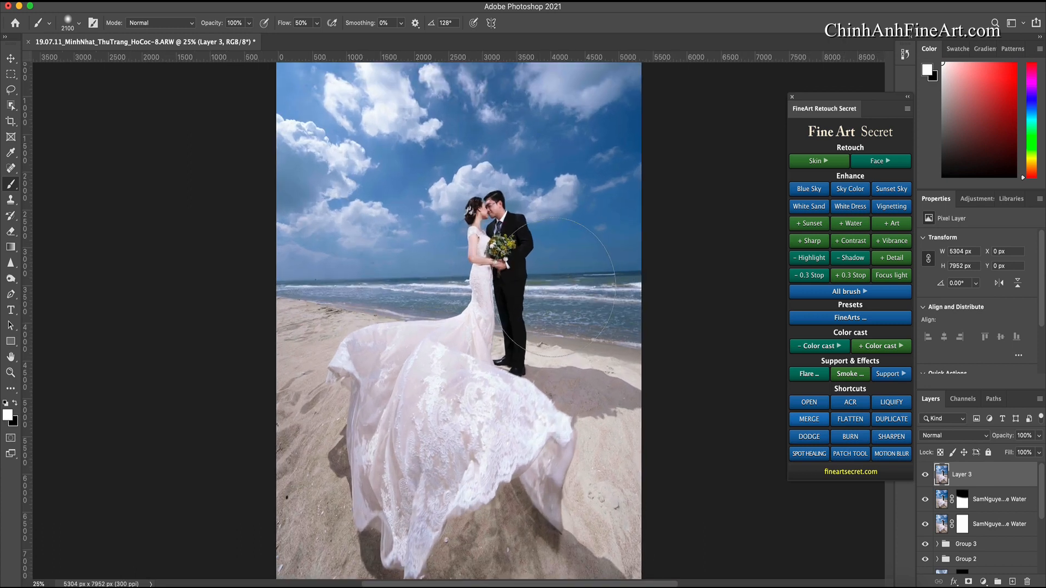
left_click(828, 163)
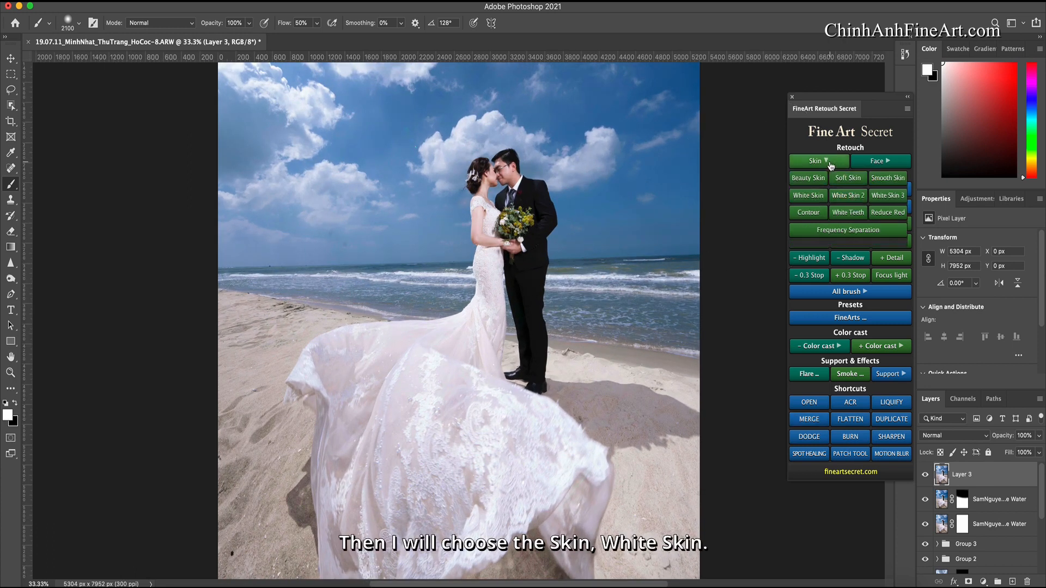
left_click(887, 195)
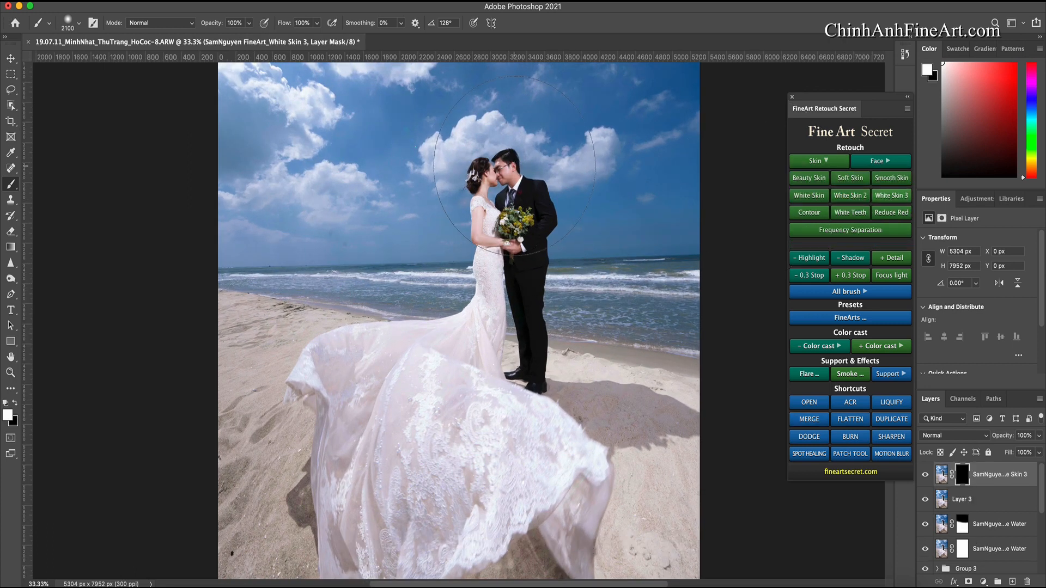
- Paint the skin whitening onto the couple's faces with a white brush reduced to about 500 px at 100% flow
key("bracketleft")
key("bracketleft")
key("bracketleft")
key("bracketleft")
left_click(505, 171)
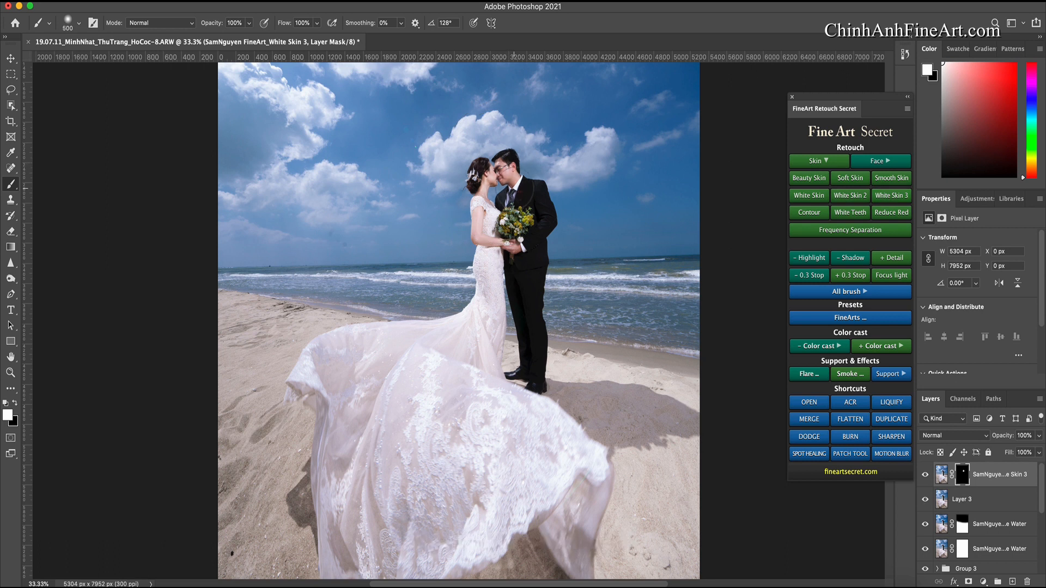
- Group all layers above the background, and hide and show the group to compare the retouch with the original photo
key("super+minus")
key("super+minus")
key("super+minus")
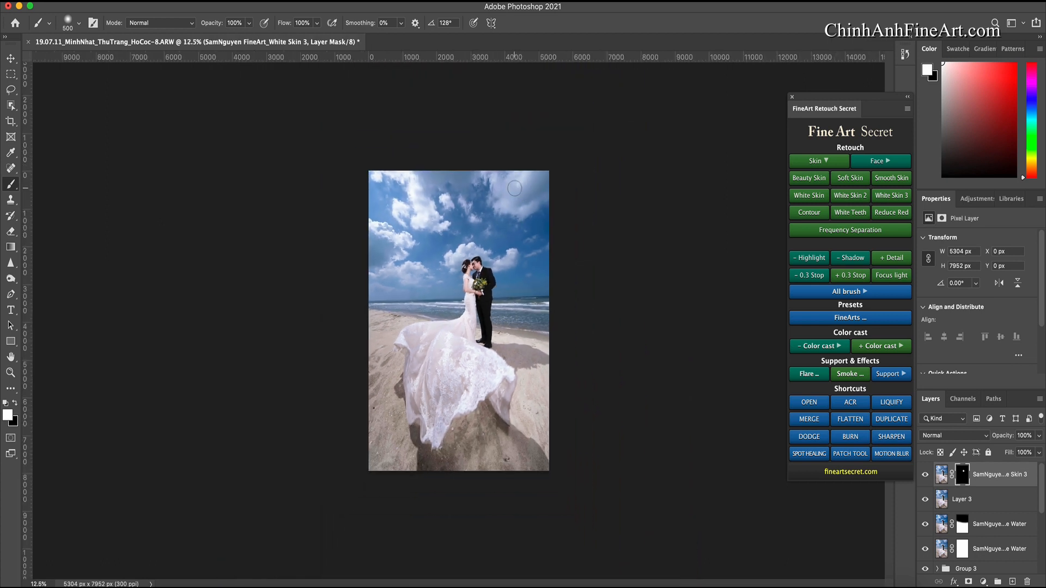
scroll(985, 524, "down", 5)
left_click(996, 533, "shift")
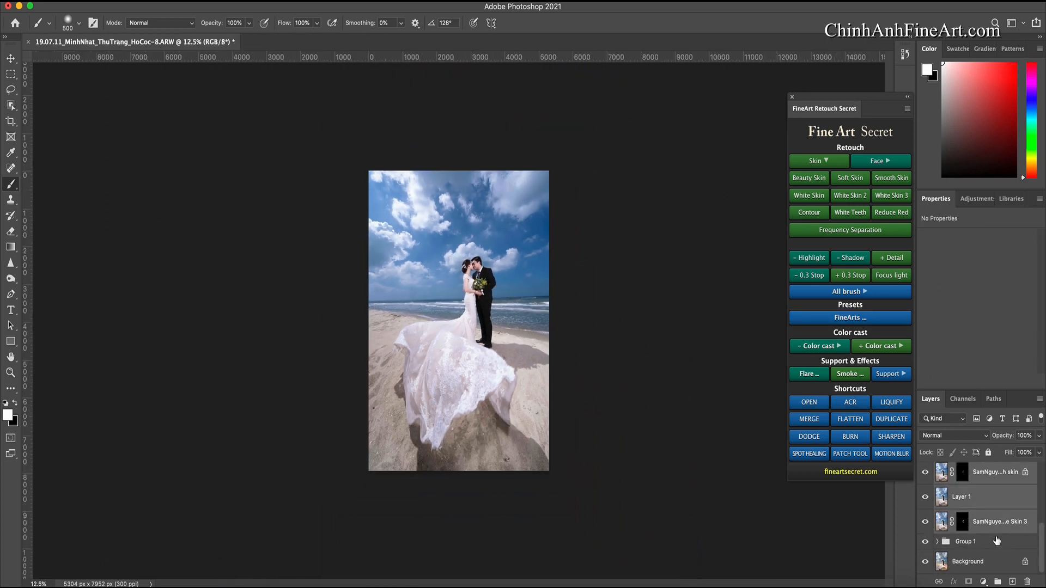
left_click(993, 548, "shift")
key("ctrl+g")
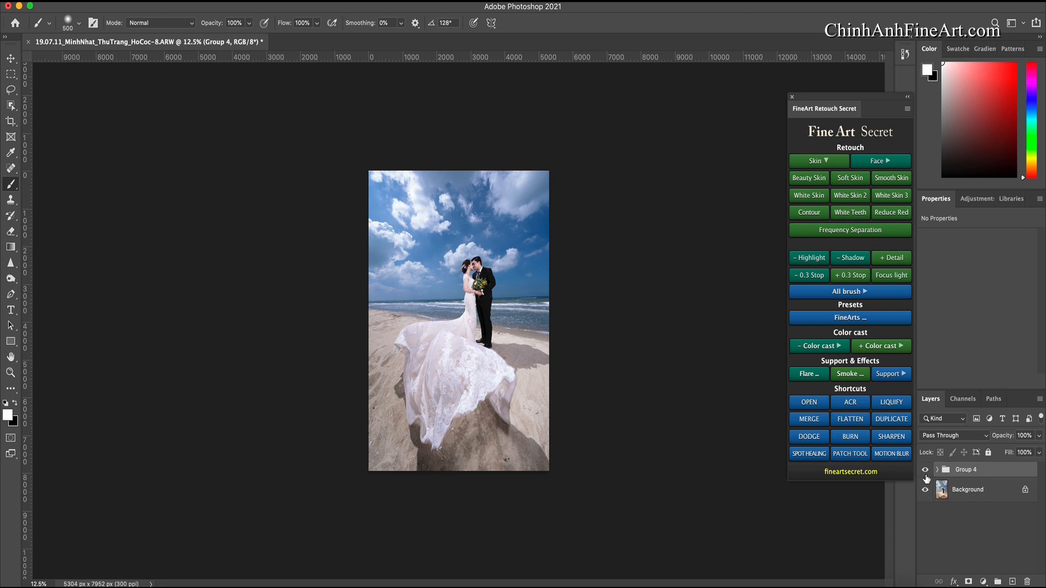
left_click(925, 470)
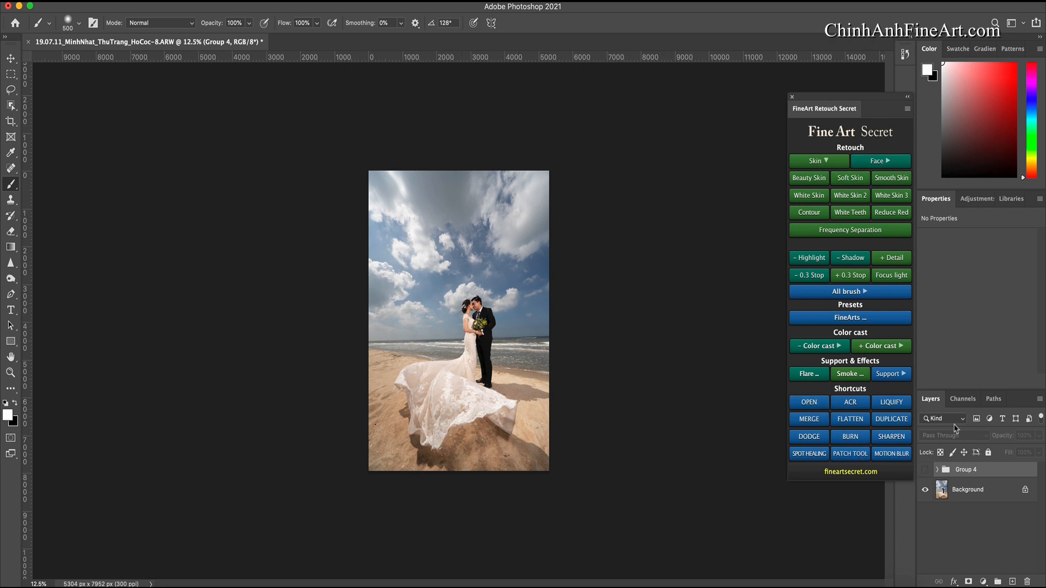
left_click(925, 470)
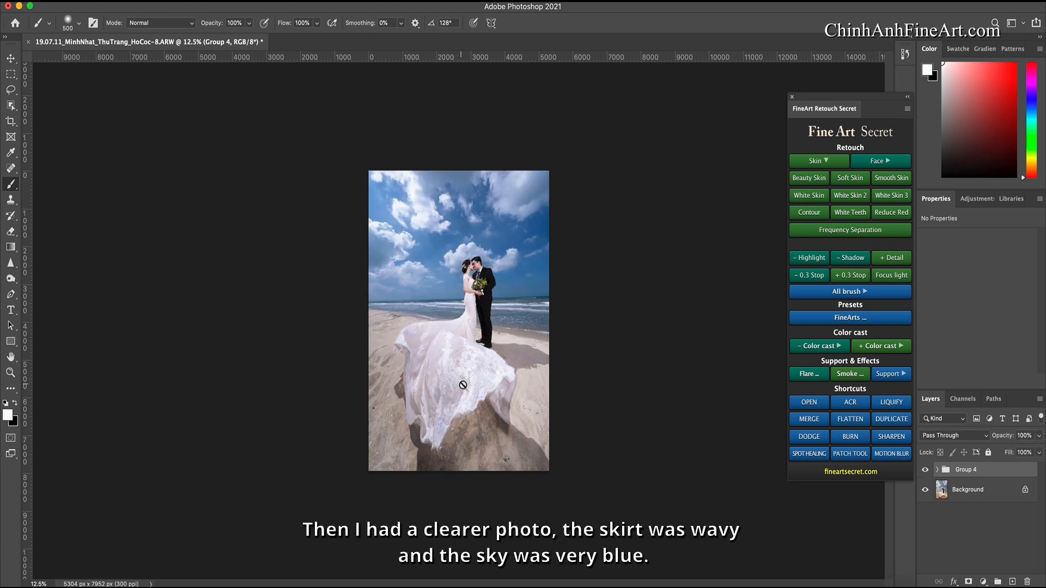